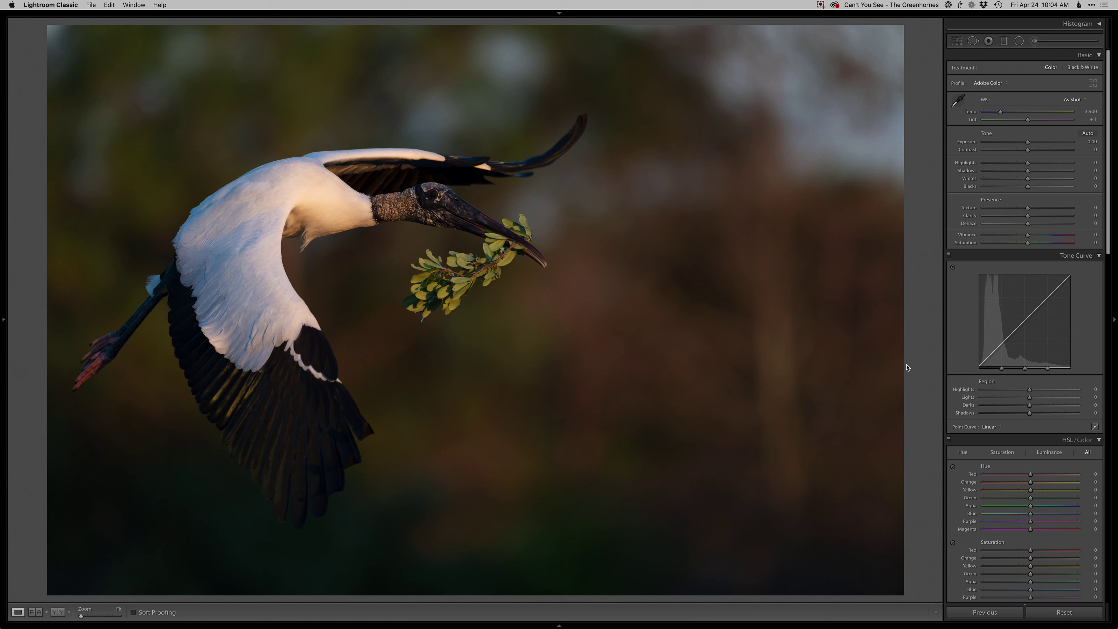
- Hide the menu bar for a full-screen view and raise the stork photo's Exposure to +0.30
{"action": "key", "text": "shift+f"}
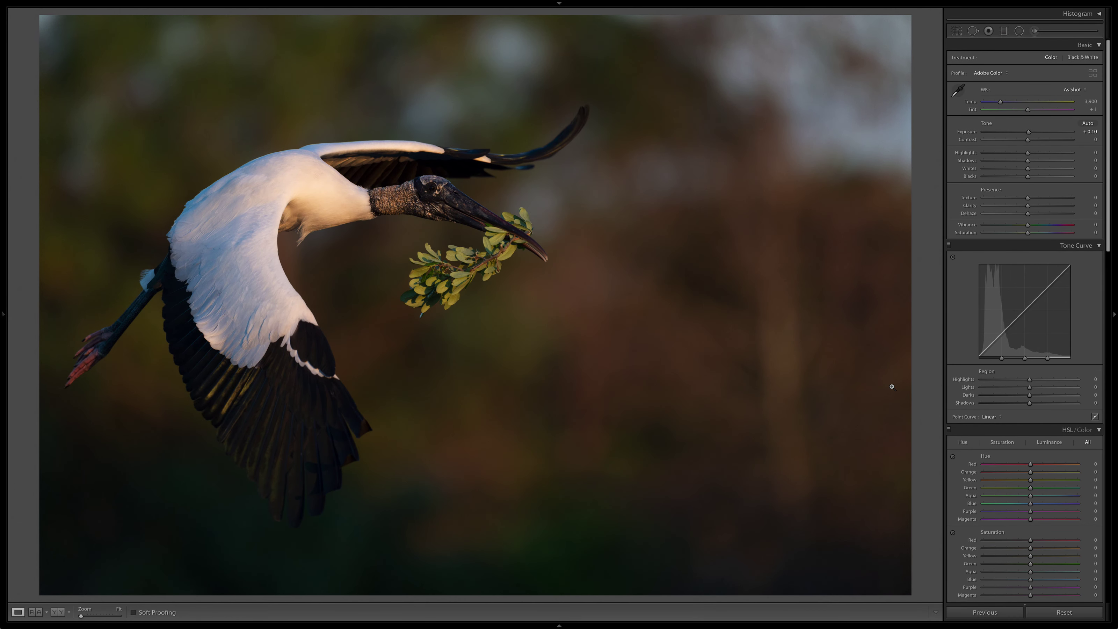
{"action": "key", "text": "="}
{"action": "key", "text": "equal"}
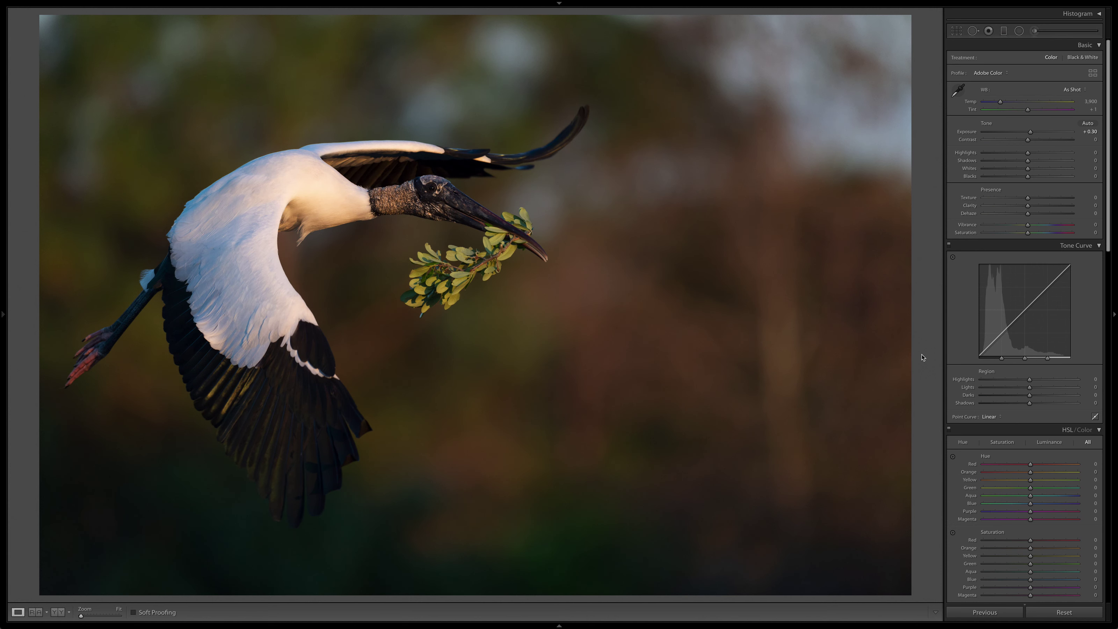
- Lift the photo's Shadows to +90 to open up the dark feathers
{"action": "key", "text": "equal"}
{"action": "key", "text": "equal"}
{"action": "key", "text": "equal"}
{"action": "key", "text": "equal"}
{"action": "key", "text": "equal"}
{"action": "key", "text": "equal"}
{"action": "key", "text": "equal"}
{"action": "key", "text": "equal"}
{"action": "key", "text": "equal"}
{"action": "key", "text": "equal"}
{"action": "key", "text": "equal"}
{"action": "key", "text": "equal"}
{"action": "key", "text": "equal"}
{"action": "key", "text": "equal"}
- Lower the photo's Blacks to −20 to restore depth in the darkest areas
{"action": "key", "text": "period"}
{"action": "key", "text": "period"}
{"action": "key", "text": "minus"}
{"action": "key", "text": "minus"}
{"action": "key", "text": "minus"}
{"action": "key", "text": "minus"}
{"action": "key", "text": "minus"}
{"action": "key", "text": "minus"}
{"action": "key", "text": "equal"}
{"action": "key", "text": "equal"}
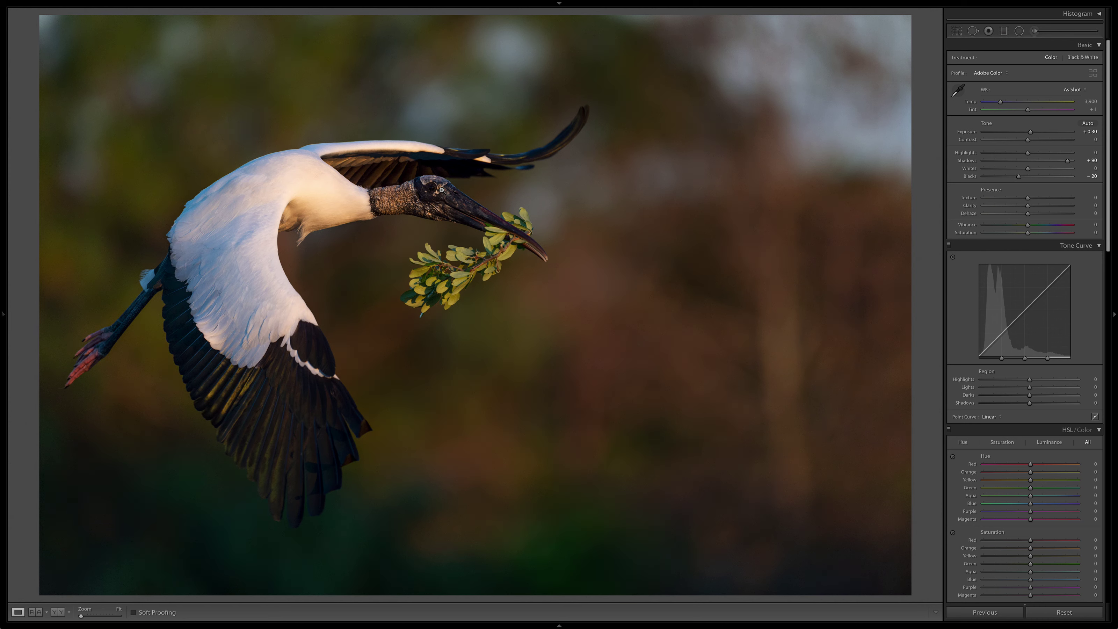
- Warm the white balance temperature to 4,100 and reduce the blue saturation to −39
{"action": "key", "text": "equal"}
{"action": "left_click", "coordinate": [1011, 580]}
{"action": "mouse_move", "coordinate": [1010, 580]}
{"action": "left_mouse_down"}
{"action": "mouse_move", "coordinate": [908, 579]}
{"action": "mouse_move", "coordinate": [1012, 582]}
{"action": "left_mouse_up"}
{"action": "key", "text": "Escape"}
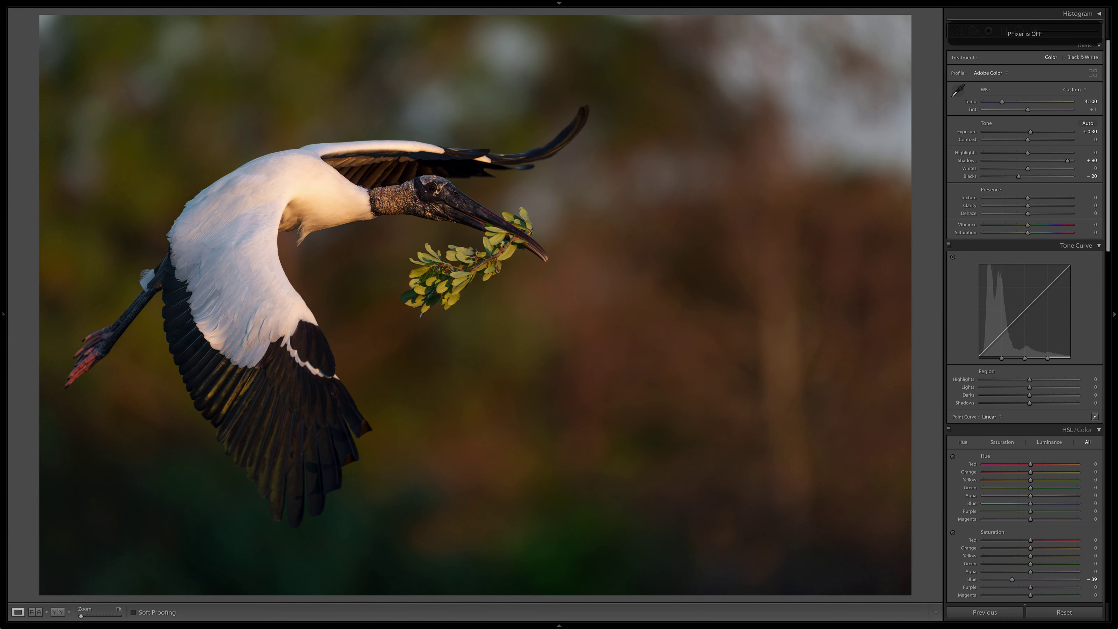
- Open the adjusted stork photo in Photoshop for further editing
{"action": "key", "text": "f"}
{"action": "key", "text": "f"}
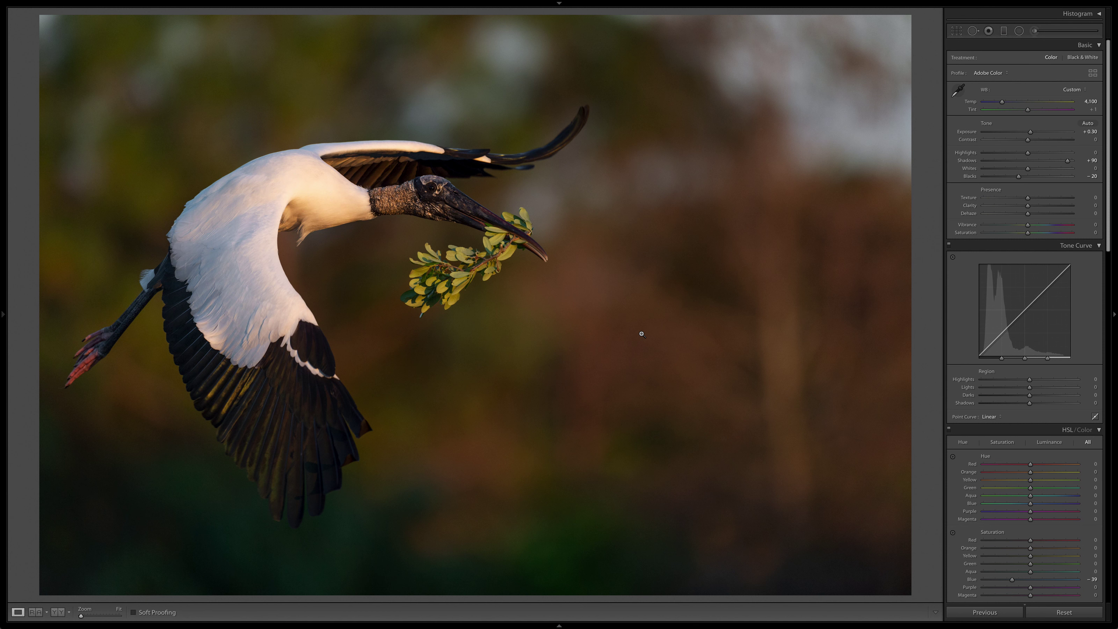
{"action": "key", "text": "shift+f"}
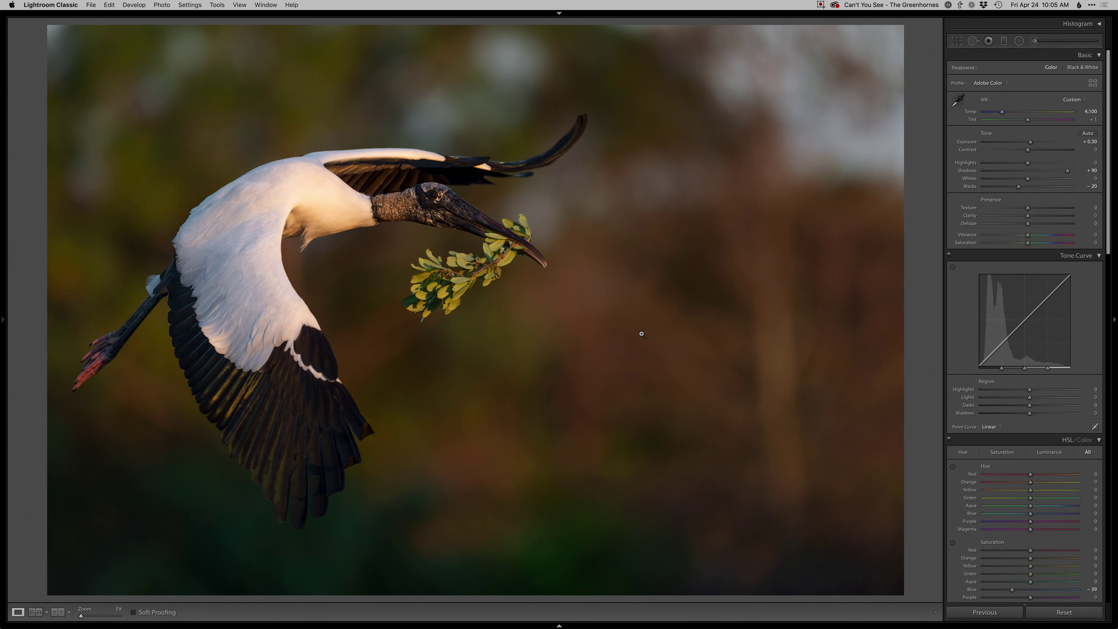
{"action": "key", "text": "Escape"}
{"action": "key", "text": "super+e"}
{"action": "key", "text": "f"}
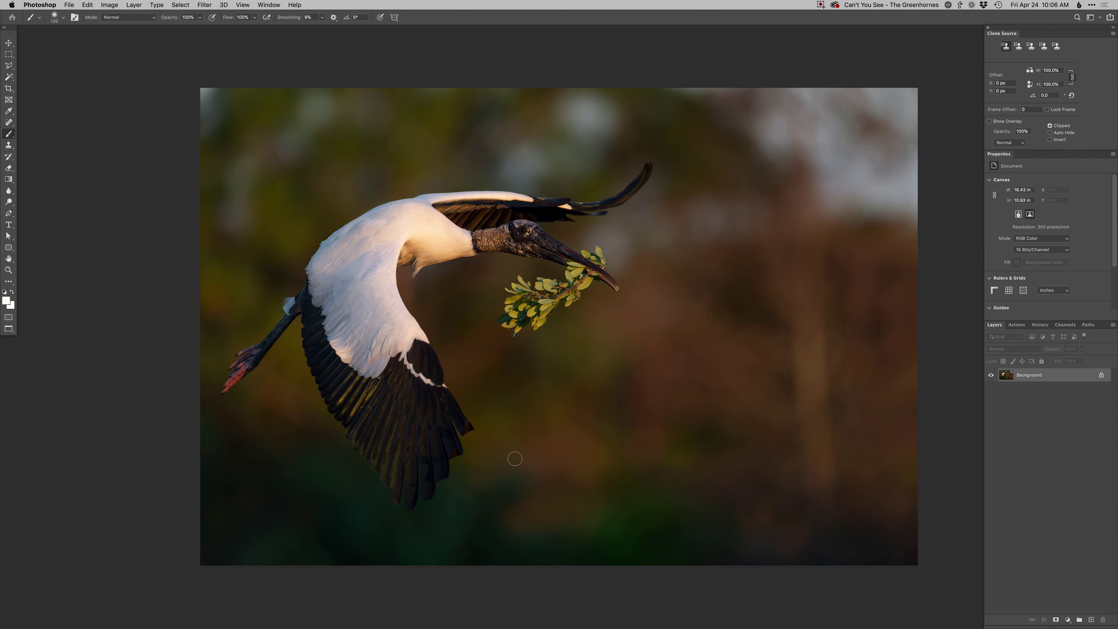
- Create a new Retouch layer and use the Clone Stamp to remove the light vertical trunk from the background behind the stork
{"action": "key", "text": "alt+shift+super+n"}
{"action": "key", "text": "s"}
{"action": "left_click_drag", "start_coordinate": [751, 401], "coordinate": [775, 401]}
{"action": "left_click", "coordinate": [743, 422], "text": "alt"}
{"action": "mouse_move", "coordinate": [819, 393]}
{"action": "left_mouse_down"}
{"action": "mouse_move", "coordinate": [824, 340]}
{"action": "mouse_move", "coordinate": [793, 382]}
{"action": "mouse_move", "coordinate": [822, 450]}
{"action": "mouse_move", "coordinate": [797, 485]}
{"action": "left_mouse_up"}
{"action": "left_click", "coordinate": [733, 386], "text": "alt"}
{"action": "mouse_move", "coordinate": [854, 350]}
{"action": "left_mouse_down"}
{"action": "mouse_move", "coordinate": [810, 348]}
{"action": "mouse_move", "coordinate": [812, 298]}
{"action": "mouse_move", "coordinate": [827, 402]}
{"action": "mouse_move", "coordinate": [789, 370]}
{"action": "mouse_move", "coordinate": [803, 438]}
{"action": "mouse_move", "coordinate": [808, 375]}
{"action": "mouse_move", "coordinate": [779, 340]}
{"action": "mouse_move", "coordinate": [860, 393]}
{"action": "mouse_move", "coordinate": [828, 414]}
{"action": "mouse_move", "coordinate": [776, 264]}
{"action": "left_mouse_up"}
- Clone over the distracting light patches in the upper-left corner of the background on the Retouch layer
{"action": "left_click", "coordinate": [370, 134], "text": "alt"}
{"action": "mouse_move", "coordinate": [211, 108]}
{"action": "left_mouse_down"}
{"action": "mouse_move", "coordinate": [207, 97]}
{"action": "mouse_move", "coordinate": [233, 113]}
{"action": "left_mouse_up"}
{"action": "left_click", "coordinate": [286, 99], "text": "alt"}
{"action": "left_click", "coordinate": [311, 175], "text": "alt"}
{"action": "mouse_move", "coordinate": [211, 129]}
{"action": "left_mouse_down"}
{"action": "mouse_move", "coordinate": [220, 110]}
{"action": "mouse_move", "coordinate": [200, 86]}
{"action": "left_mouse_up"}
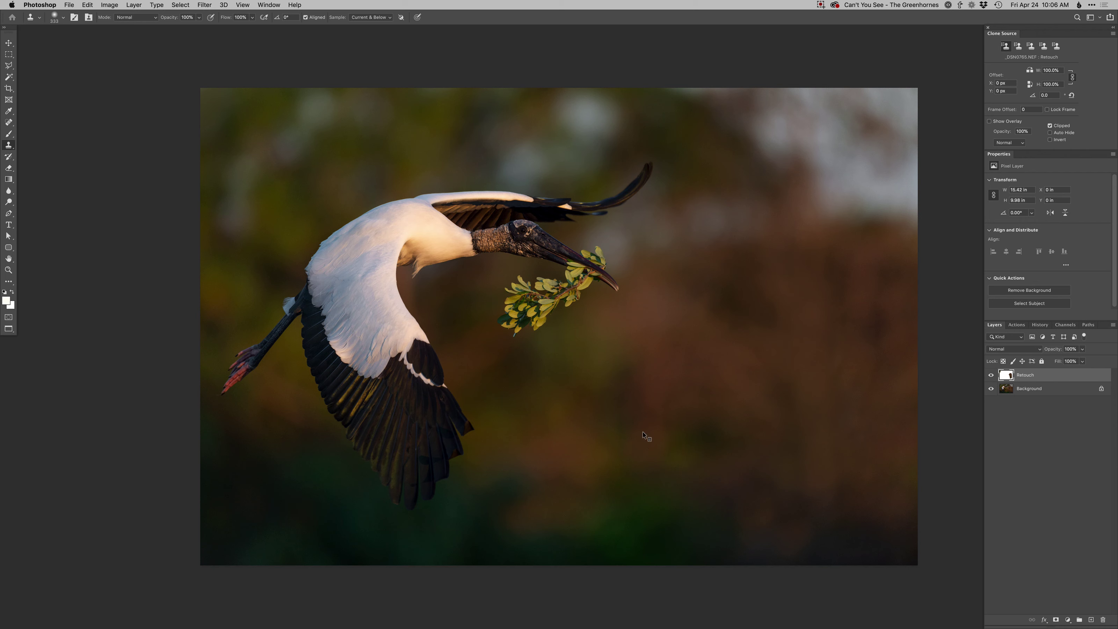
- Add a Curves adjustment layer that brightens the RGB midtones and invert its mask to black
{"action": "key", "text": "ctrl+m"}
{"action": "left_click_drag", "start_coordinate": [1064, 240], "coordinate": [1058, 238]}
{"action": "key", "text": "super+i"}
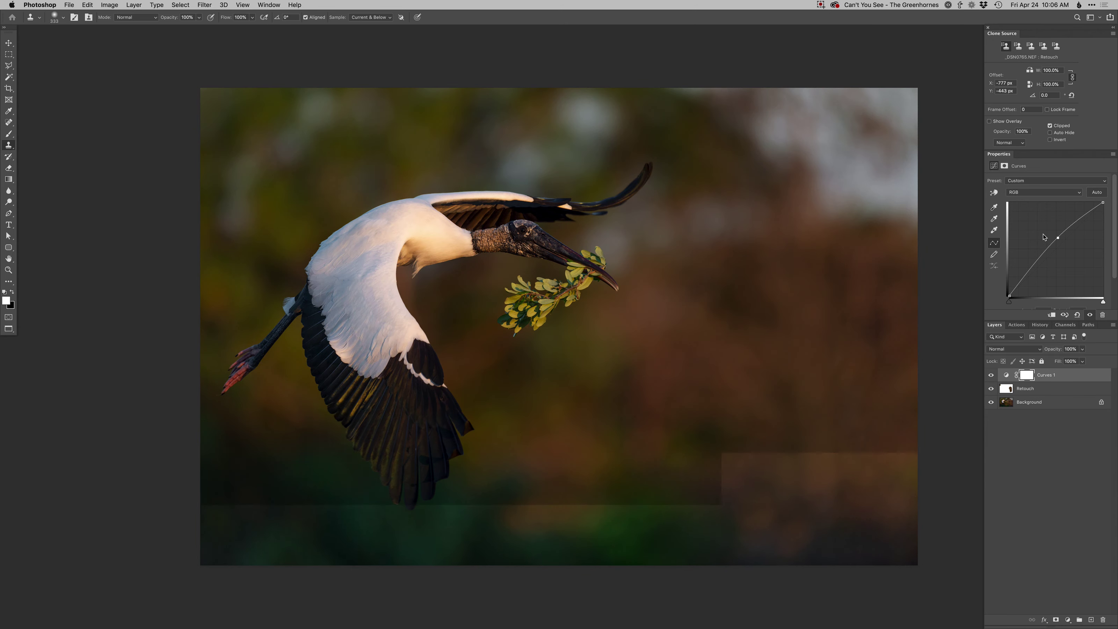
- Paint white on the Curves mask over the black feathers of the lower wing to brighten them
{"action": "key", "text": "b"}
{"action": "scroll", "coordinate": [331, 374], "scroll_direction": "up", "scroll_amount": 3}
{"action": "mouse_move", "coordinate": [416, 431]}
{"action": "left_mouse_down"}
{"action": "mouse_move", "coordinate": [336, 323]}
{"action": "mouse_move", "coordinate": [330, 370]}
{"action": "left_mouse_up"}
{"action": "mouse_move", "coordinate": [398, 333]}
{"action": "left_mouse_down"}
{"action": "mouse_move", "coordinate": [392, 472]}
{"action": "mouse_move", "coordinate": [457, 359]}
{"action": "mouse_move", "coordinate": [507, 213]}
{"action": "mouse_move", "coordinate": [516, 355]}
{"action": "left_mouse_up"}
{"action": "scroll", "coordinate": [516, 354], "scroll_direction": "down", "scroll_amount": 3}
{"action": "scroll", "coordinate": [516, 354], "scroll_direction": "right", "scroll_amount": 1}
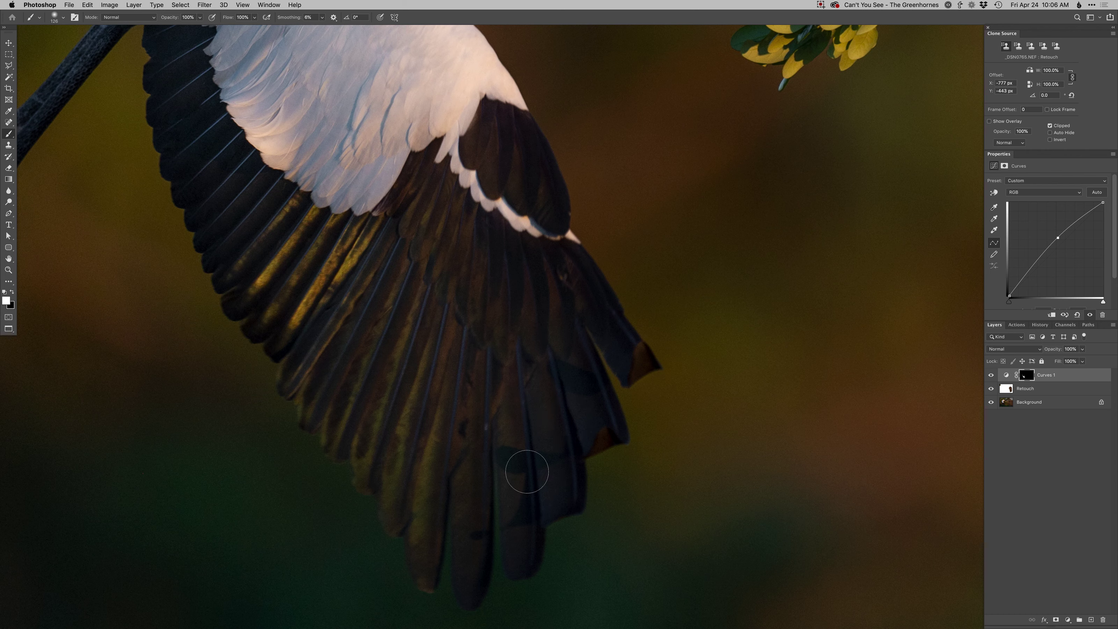
{"action": "left_click_drag", "start_coordinate": [522, 492], "coordinate": [506, 551]}
{"action": "left_click_drag", "start_coordinate": [445, 304], "coordinate": [475, 460]}
{"action": "left_click_drag", "start_coordinate": [559, 374], "coordinate": [434, 405]}
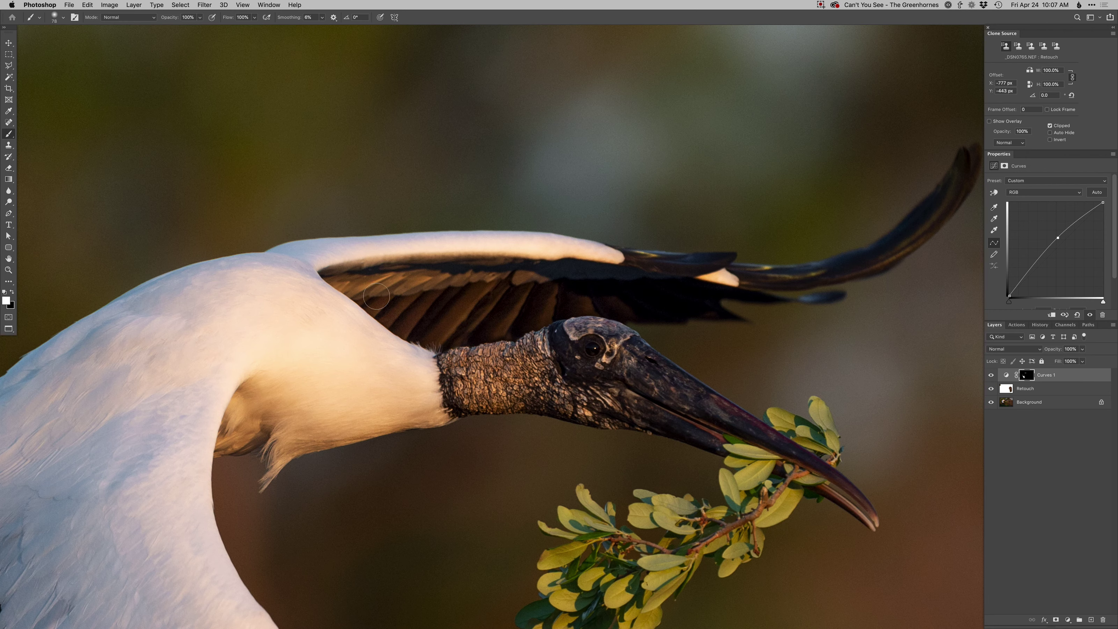
- Paint the Curves brightening onto the raised wing's dark feathers and the stork's head and bill
{"action": "left_click_drag", "start_coordinate": [675, 303], "coordinate": [533, 311]}
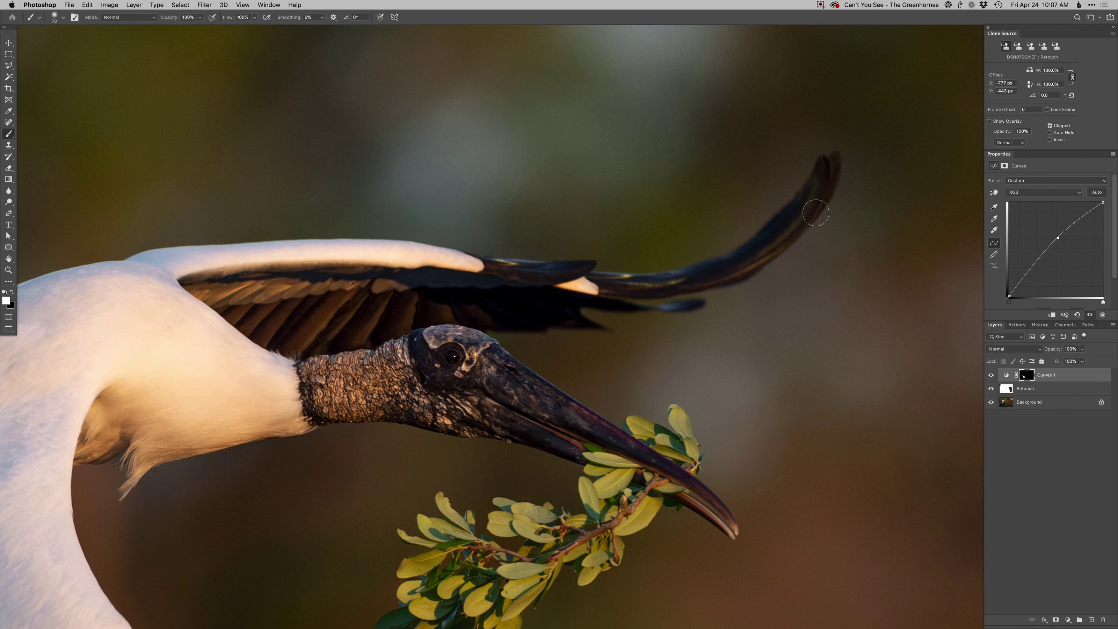
{"action": "left_click", "coordinate": [814, 205], "text": "ctrl+alt"}
{"action": "left_click_drag", "start_coordinate": [814, 205], "coordinate": [798, 206]}
{"action": "left_click_drag", "start_coordinate": [565, 348], "coordinate": [620, 283]}
{"action": "left_click_drag", "start_coordinate": [501, 274], "coordinate": [487, 275]}
{"action": "left_click_drag", "start_coordinate": [550, 331], "coordinate": [553, 331]}
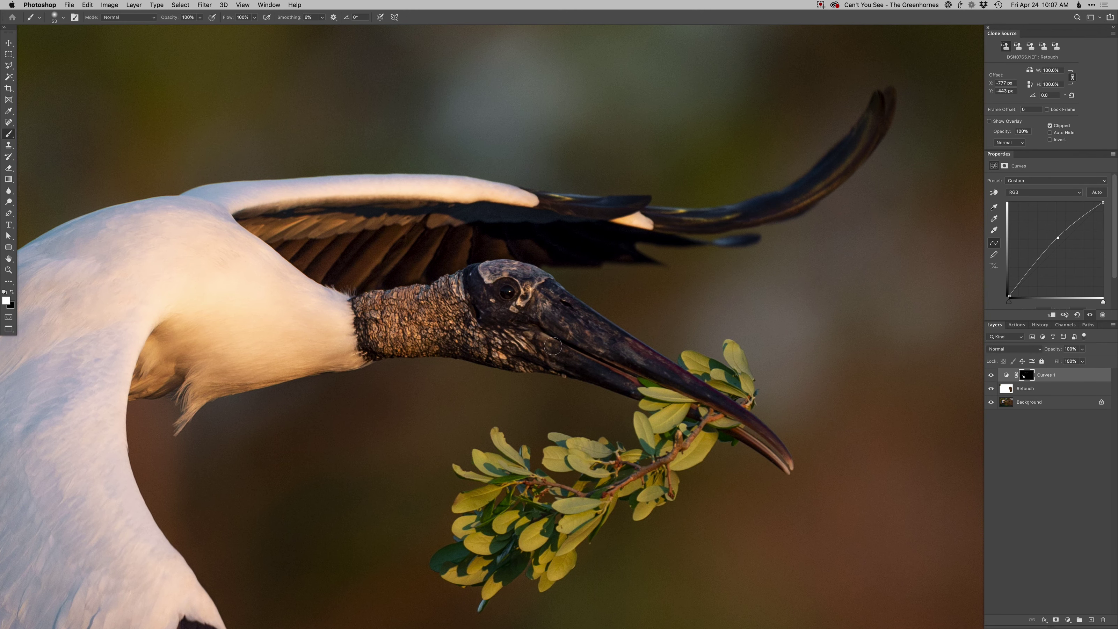
- Add a Dodge curves layer and paint over the stork's eye to brighten it
{"action": "key", "text": "F2"}
{"action": "left_click", "coordinate": [507, 293], "text": "super"}
{"action": "mouse_move", "coordinate": [520, 292]}
{"action": "left_mouse_down"}
{"action": "mouse_move", "coordinate": [489, 293]}
{"action": "mouse_move", "coordinate": [498, 290]}
{"action": "left_mouse_up"}
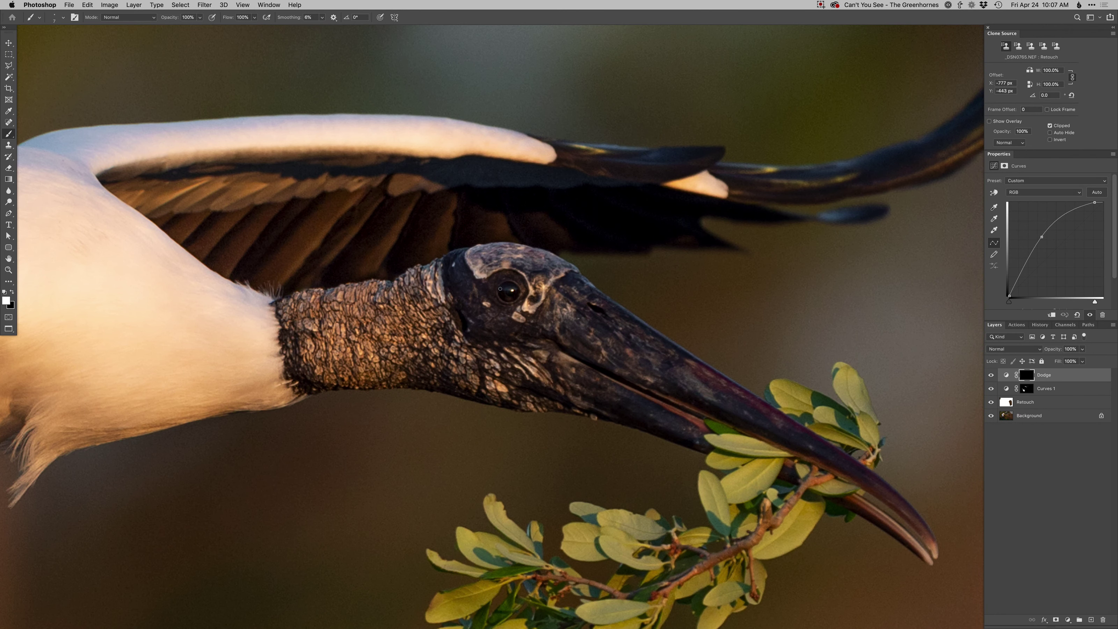
{"action": "scroll", "coordinate": [506, 290], "scroll_direction": "down", "scroll_amount": 3}
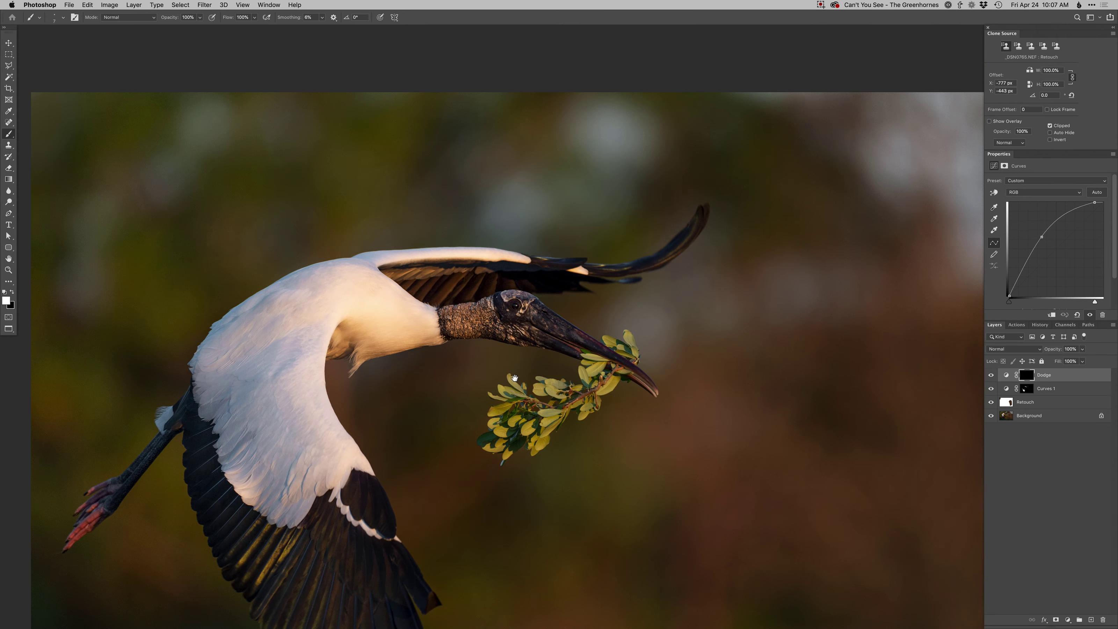
- Refine the Dodge mask around the eye by painting black with a small brush
{"action": "left_click", "coordinate": [517, 306], "text": "super"}
{"action": "left_click_drag", "start_coordinate": [518, 297], "coordinate": [515, 298]}
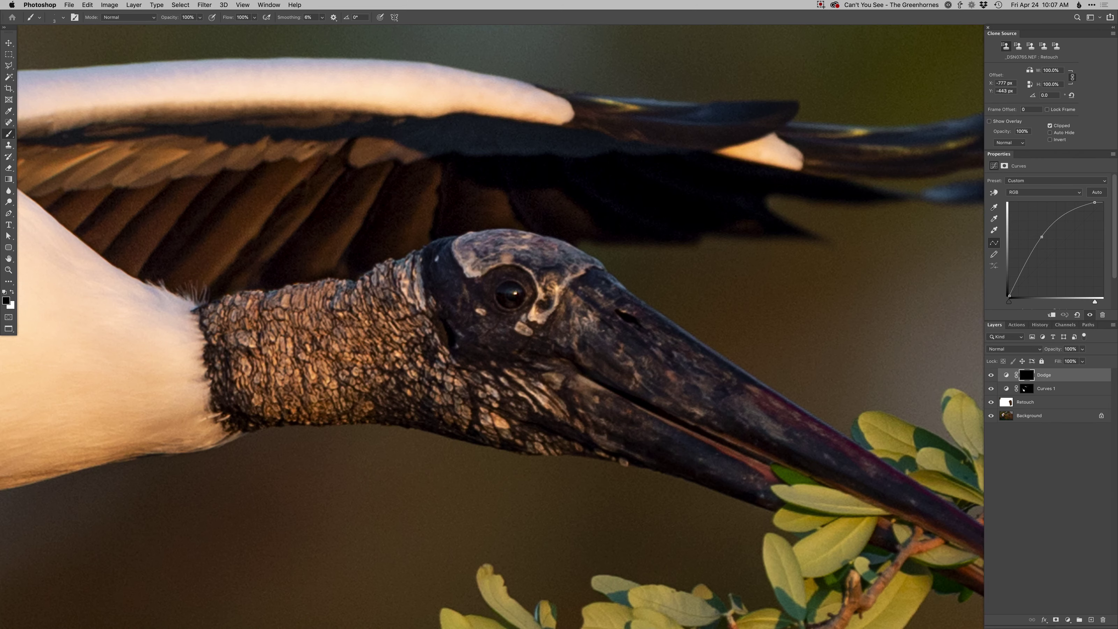
{"action": "left_click", "coordinate": [517, 312], "text": "alt"}
{"action": "left_click", "coordinate": [516, 312], "text": "alt"}
{"action": "left_click", "coordinate": [516, 313], "text": "alt"}
{"action": "left_click_drag", "start_coordinate": [513, 367], "coordinate": [509, 351]}
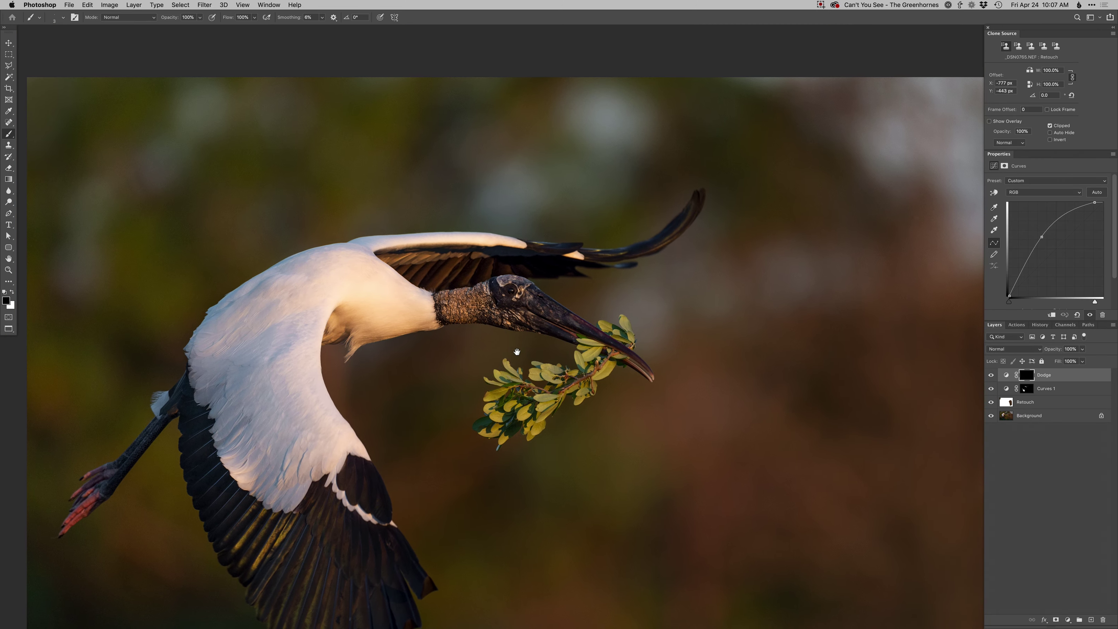
- Add a Burn curves layer and paint white on its mask over the bright background patches along the upper part of the photo
{"action": "left_click", "coordinate": [510, 352], "text": "alt"}
{"action": "left_click_drag", "start_coordinate": [509, 389], "coordinate": [470, 300]}
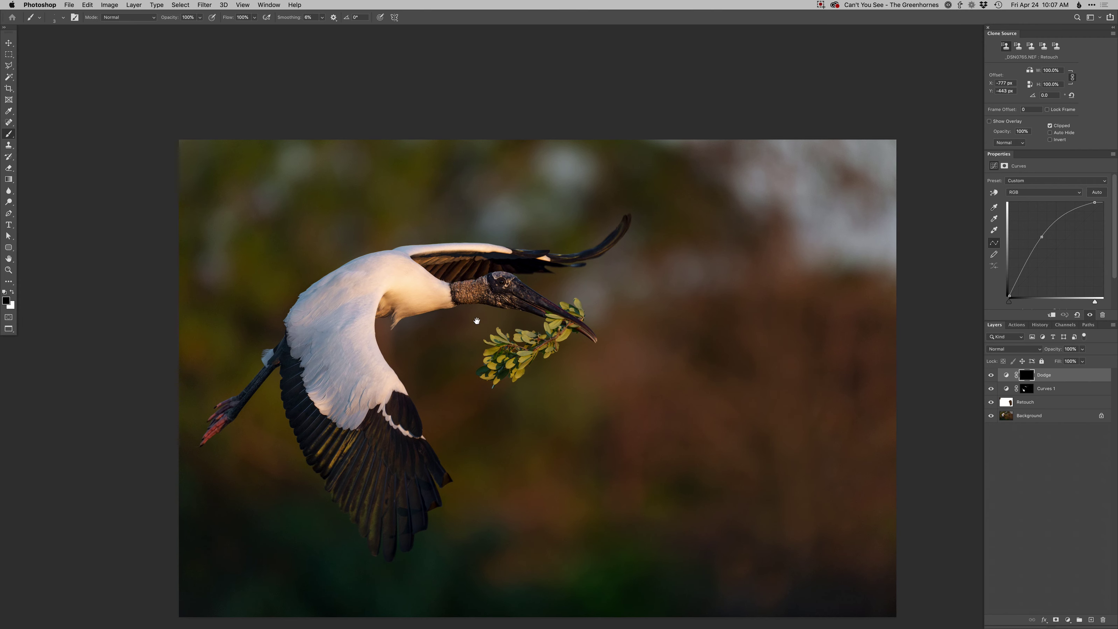
{"action": "mouse_move", "coordinate": [514, 223]}
{"action": "left_mouse_down"}
{"action": "mouse_move", "coordinate": [542, 224]}
{"action": "mouse_move", "coordinate": [495, 215]}
{"action": "left_mouse_up"}
{"action": "key", "text": "x"}
{"action": "left_click_drag", "start_coordinate": [557, 164], "coordinate": [566, 174]}
{"action": "left_click_drag", "start_coordinate": [707, 194], "coordinate": [803, 189]}
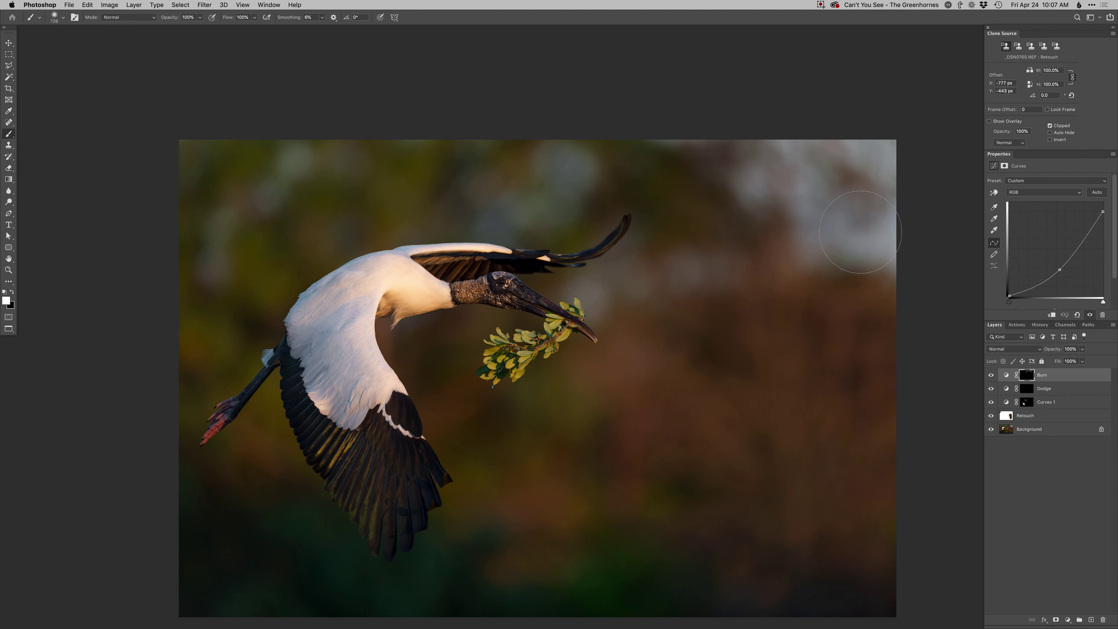
{"action": "left_click_drag", "start_coordinate": [820, 203], "coordinate": [744, 193]}
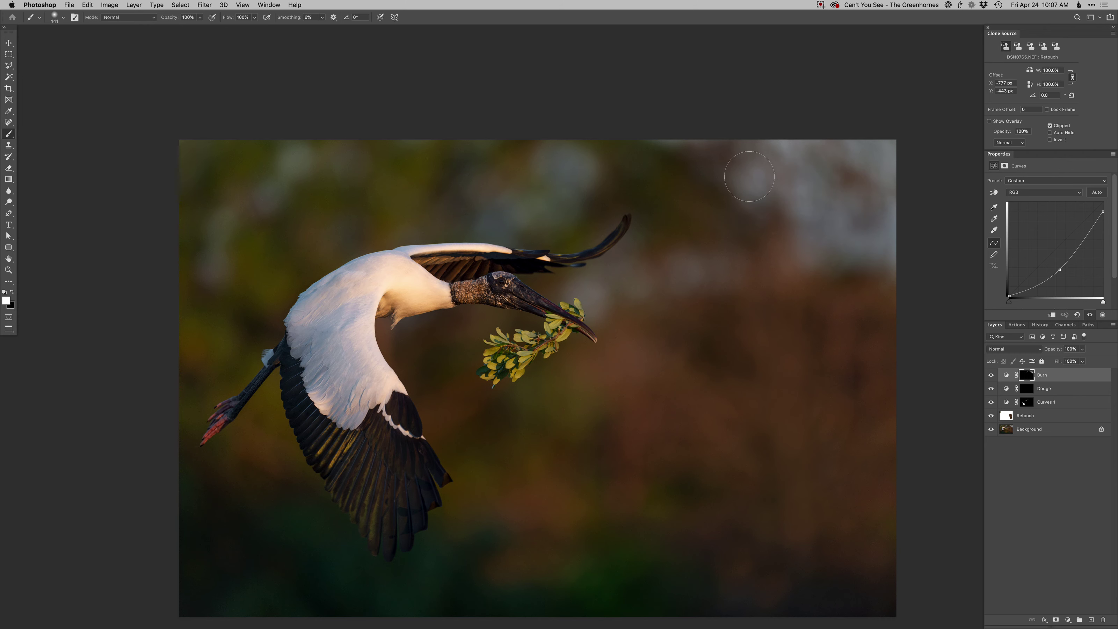
- Add a Curves layer that slightly lowers the Blue channel, and paint it through a black mask onto the white back feathers
{"action": "left_click_drag", "start_coordinate": [693, 341], "coordinate": [679, 305]}
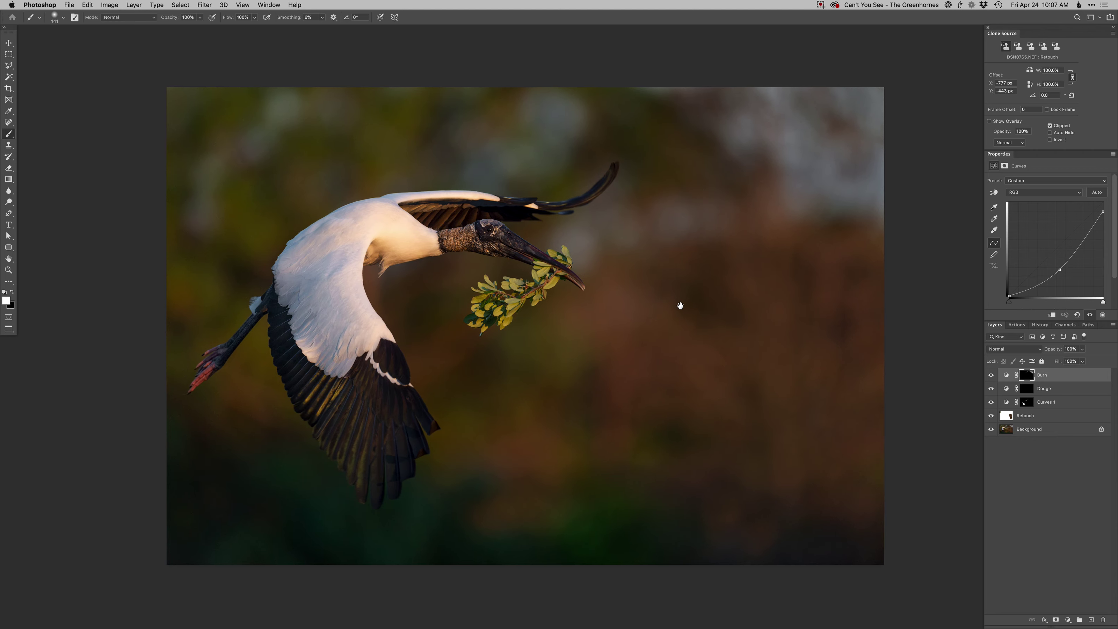
{"action": "left_click", "coordinate": [340, 301], "text": "super"}
{"action": "left_click_drag", "start_coordinate": [345, 322], "coordinate": [371, 374]}
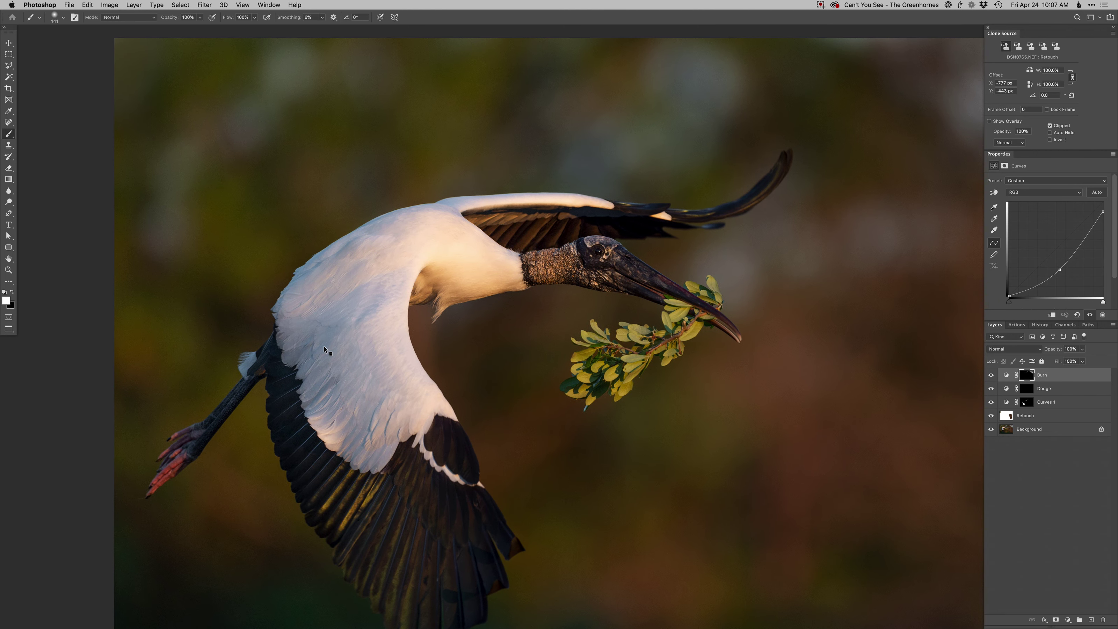
{"action": "key", "text": "super+m"}
{"action": "key", "text": "alt+5"}
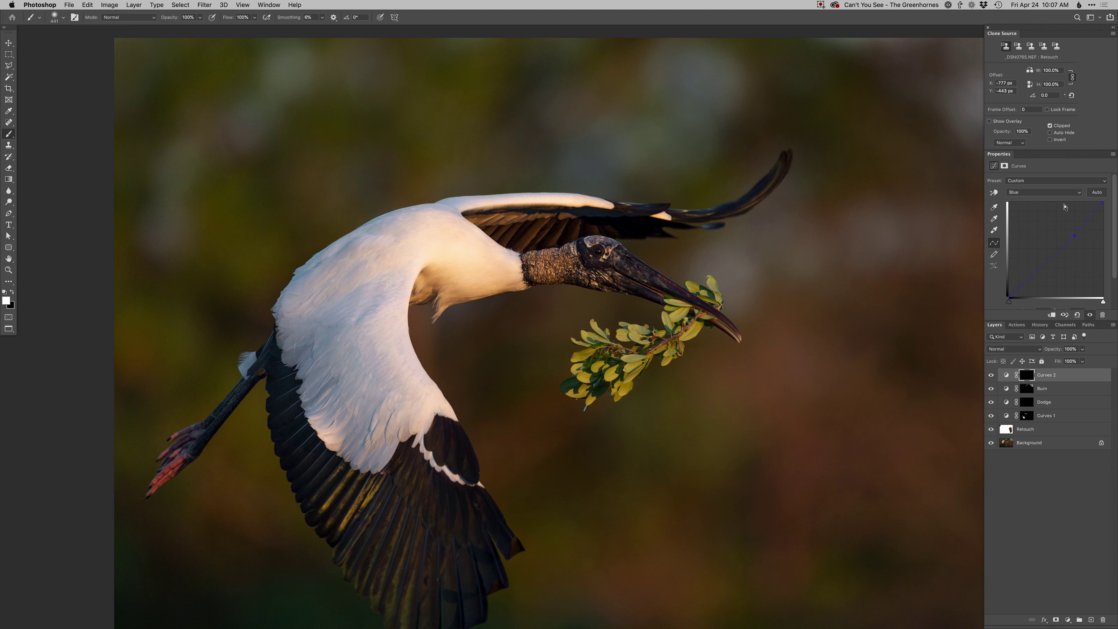
{"action": "mouse_move", "coordinate": [375, 265]}
{"action": "left_mouse_down"}
{"action": "mouse_move", "coordinate": [297, 277]}
{"action": "mouse_move", "coordinate": [349, 308]}
{"action": "left_mouse_up"}
{"action": "mouse_move", "coordinate": [355, 316]}
{"action": "left_mouse_down"}
{"action": "mouse_move", "coordinate": [387, 276]}
{"action": "mouse_move", "coordinate": [337, 421]}
{"action": "left_mouse_up"}
- Add a Hue/Saturation adjustment layer and set the Blues saturation to −100 by sampling the bluish white feathers
{"action": "key", "text": "super+u"}
{"action": "key", "text": "Return"}
{"action": "left_click", "coordinate": [994, 191]}
{"action": "left_click_drag", "start_coordinate": [309, 269], "coordinate": [262, 342]}
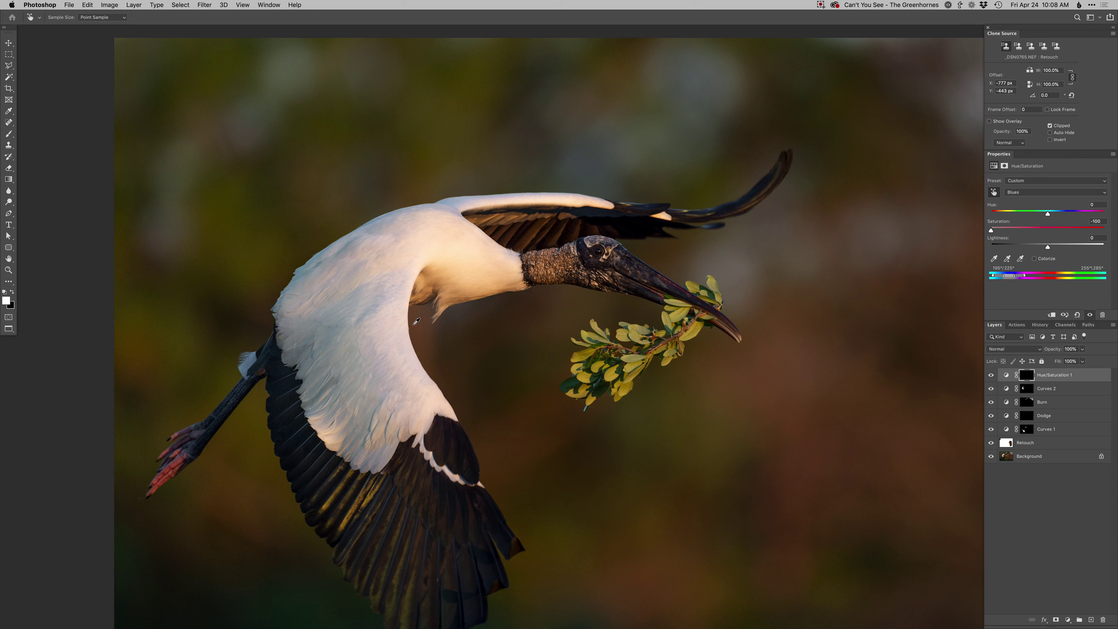
- Paint on the Hue/Saturation mask over the white back and wing feathers to remove their blue cast
{"action": "key", "text": "b"}
{"action": "mouse_move", "coordinate": [341, 227]}
{"action": "left_mouse_down"}
{"action": "mouse_move", "coordinate": [265, 303]}
{"action": "mouse_move", "coordinate": [261, 286]}
{"action": "mouse_move", "coordinate": [458, 176]}
{"action": "mouse_move", "coordinate": [257, 289]}
{"action": "mouse_move", "coordinate": [310, 406]}
{"action": "mouse_move", "coordinate": [346, 292]}
{"action": "left_mouse_up"}
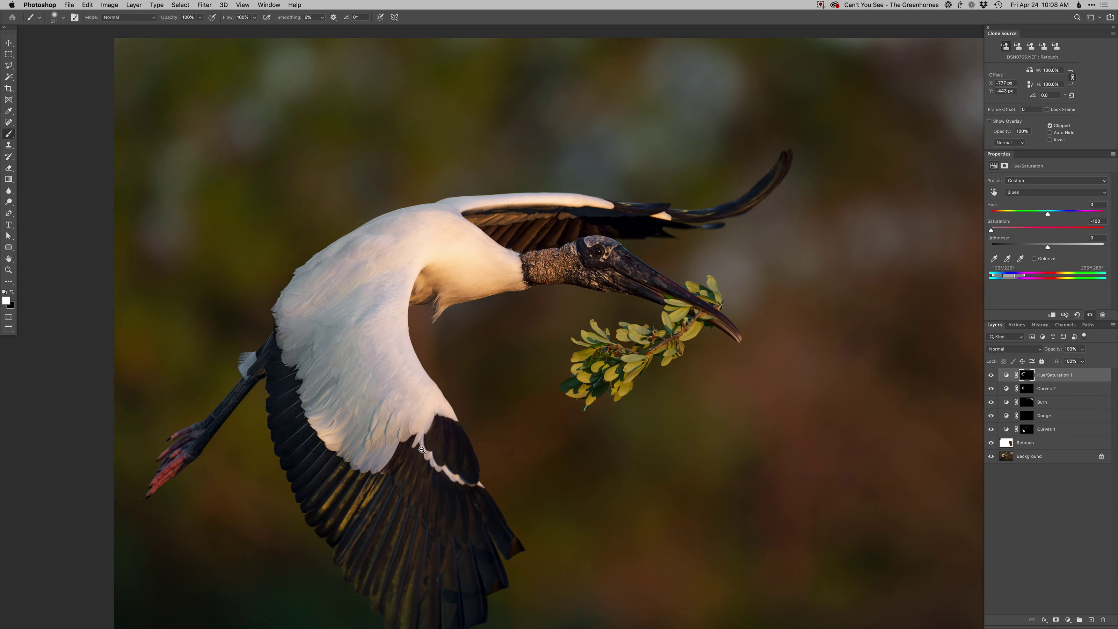
{"action": "left_click", "coordinate": [422, 450], "text": "alt"}
{"action": "left_click_drag", "start_coordinate": [474, 428], "coordinate": [467, 450]}
- Select the Dodge layer's mask and paint over the stork's pink feet with a small brush to brighten them
{"action": "left_click", "coordinate": [223, 398], "text": "super"}
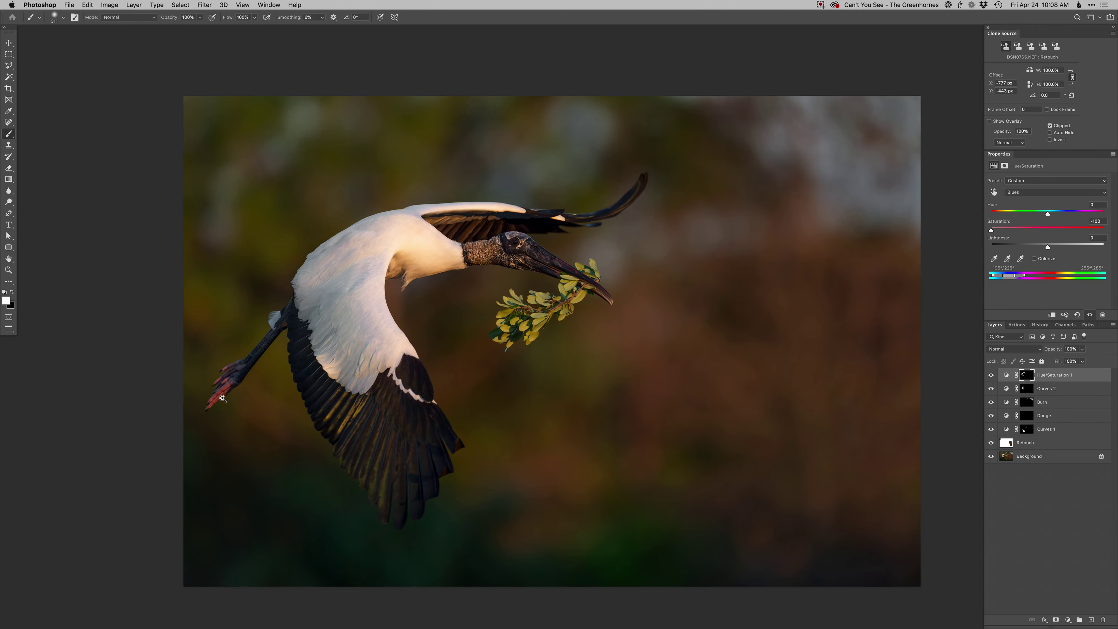
{"action": "left_click", "coordinate": [223, 398], "text": "super"}
{"action": "left_click", "coordinate": [1025, 416]}
{"action": "left_click_drag", "start_coordinate": [218, 387], "coordinate": [146, 404], "text": "ctrl+alt"}
{"action": "left_click", "coordinate": [205, 373], "text": "super"}
{"action": "left_click_drag", "start_coordinate": [212, 374], "coordinate": [211, 377], "text": "ctrl+alt"}
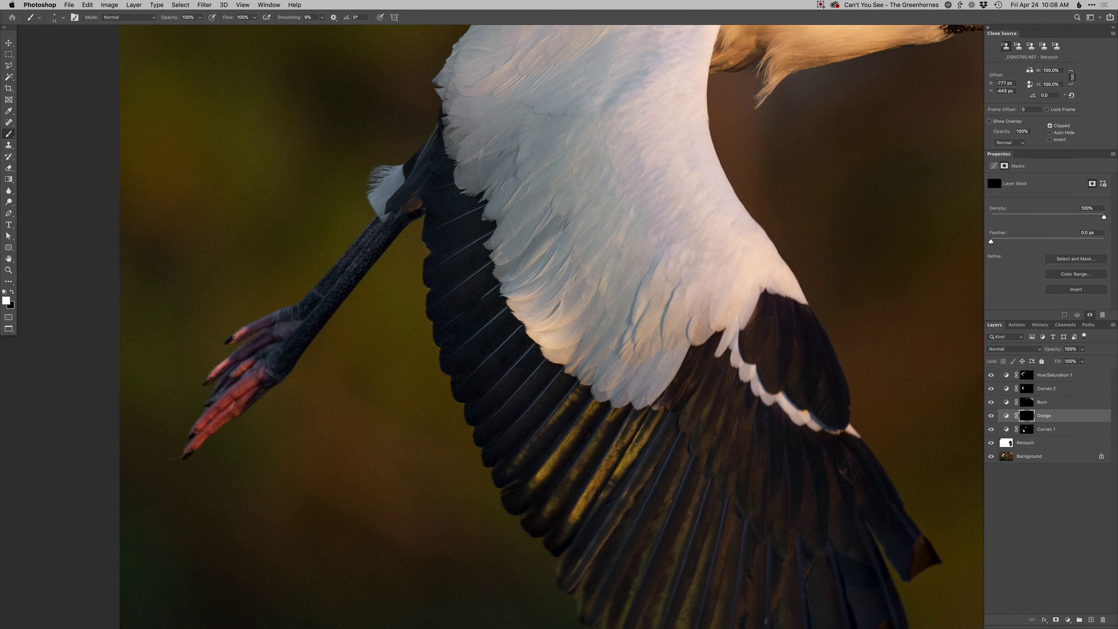
{"action": "left_click_drag", "start_coordinate": [239, 386], "coordinate": [202, 431], "text": "ctrl+alt"}
{"action": "left_click_drag", "start_coordinate": [204, 429], "coordinate": [215, 423], "text": "ctrl+alt"}
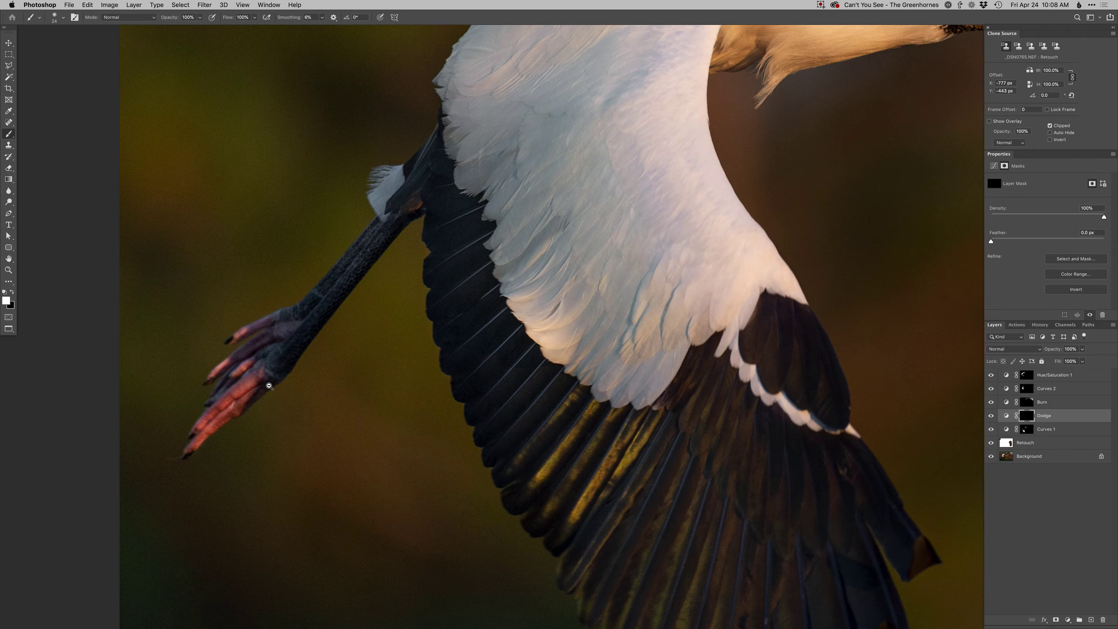
- Make the Hue/Saturation layer at the top of the layer stack active
{"action": "scroll", "coordinate": [269, 385], "scroll_direction": "down", "scroll_amount": 3}
{"action": "left_click_drag", "start_coordinate": [452, 381], "coordinate": [408, 368]}
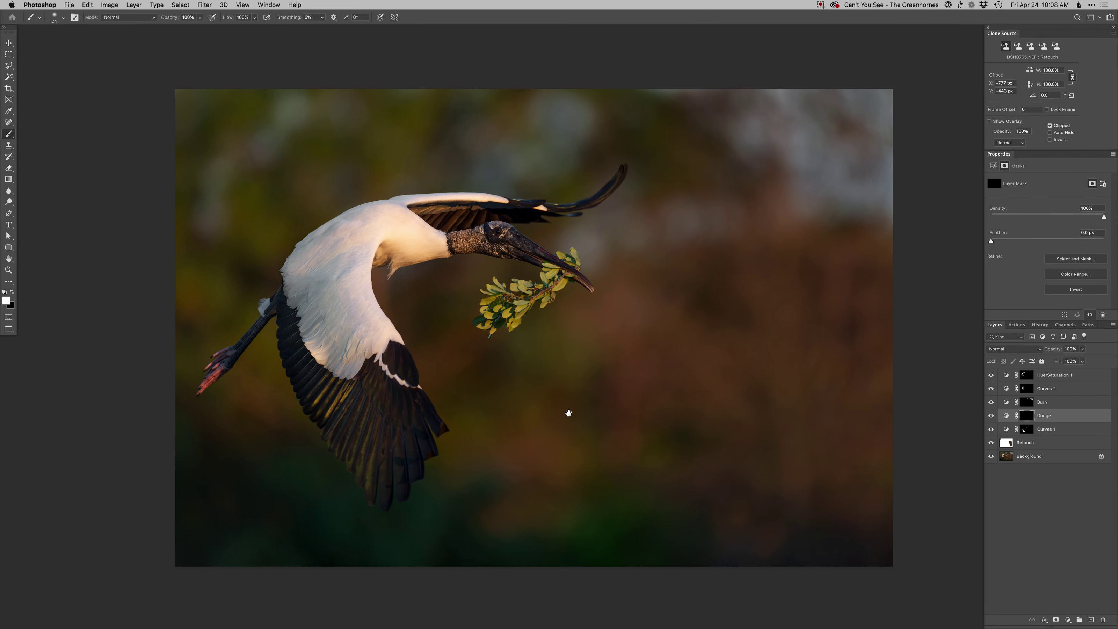
{"action": "left_click_drag", "start_coordinate": [569, 415], "coordinate": [556, 405]}
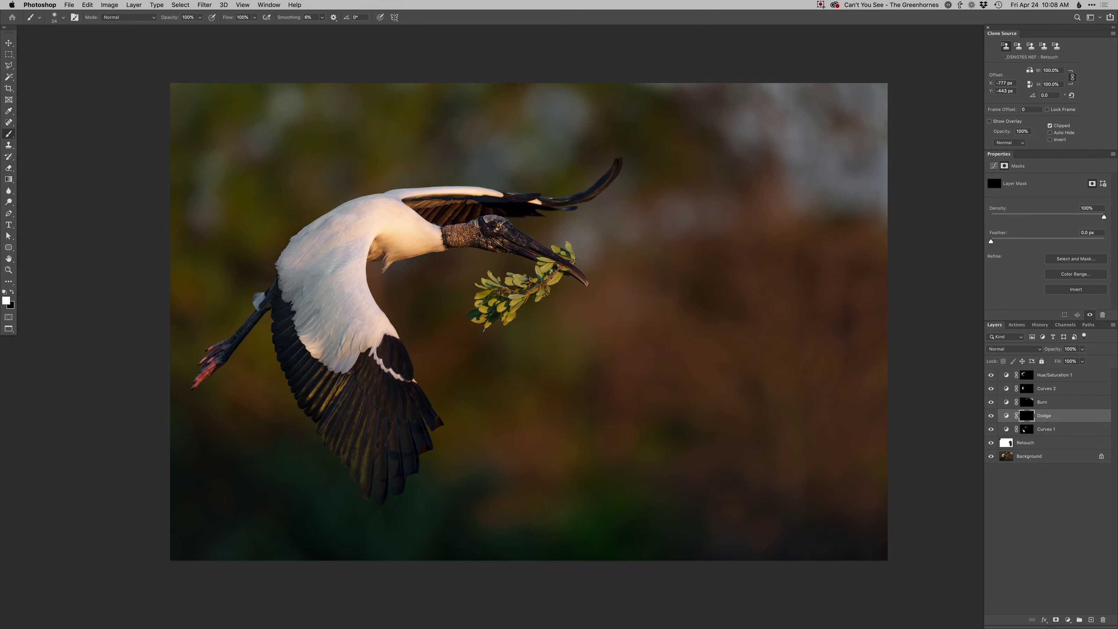
{"action": "key", "text": "alt+bracketright"}
{"action": "key", "text": "alt+bracketright"}
{"action": "key", "text": "alt+bracketright"}
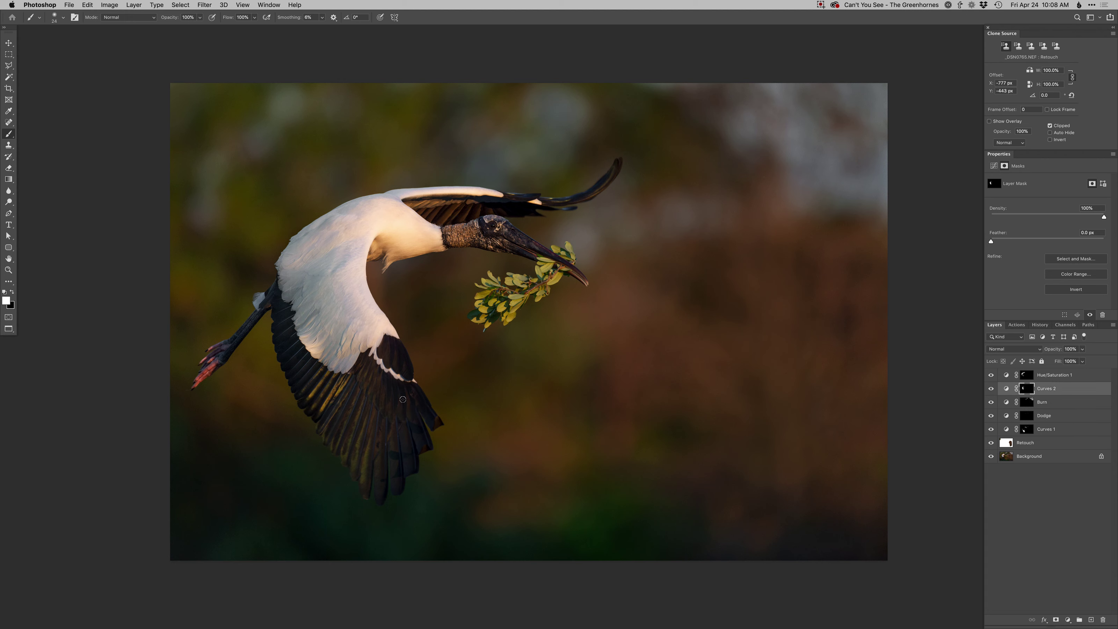
- Try to tint the white feathers on a new Color-mode layer using a warm tone sampled from the bird
{"action": "key", "text": "super+F2"}
{"action": "mouse_move", "coordinate": [327, 269]}
{"action": "left_mouse_down"}
{"action": "mouse_move", "coordinate": [339, 269]}
{"action": "mouse_move", "coordinate": [319, 305]}
{"action": "mouse_move", "coordinate": [331, 303]}
{"action": "mouse_move", "coordinate": [294, 279]}
{"action": "left_mouse_up"}
{"action": "left_click", "coordinate": [374, 215], "text": "alt"}
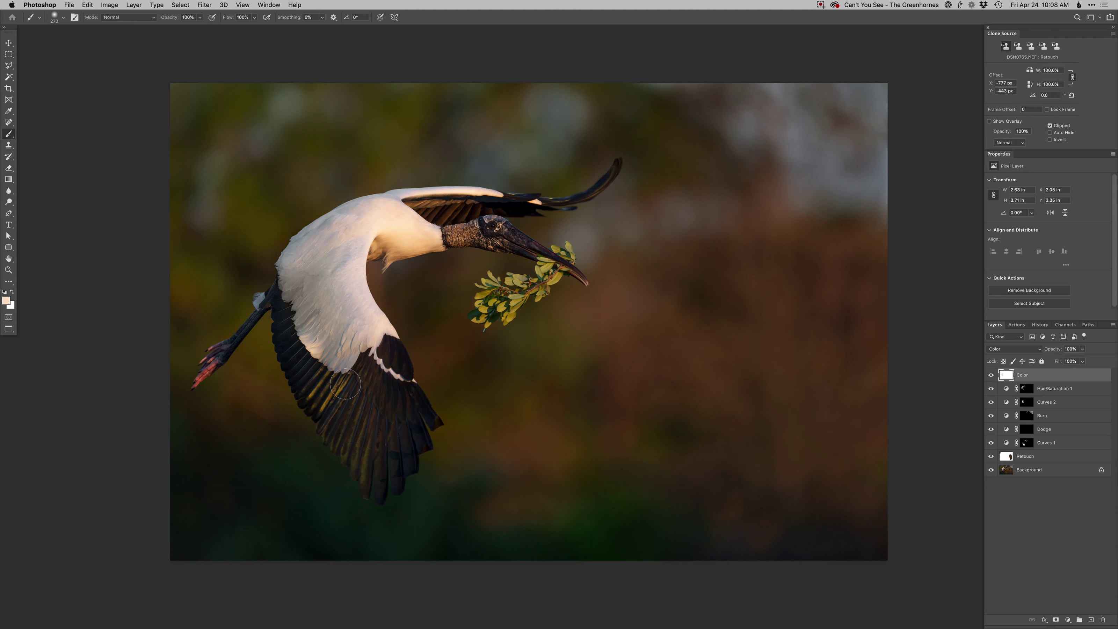
{"action": "key", "text": "BackSpace"}
{"action": "key", "text": "d"}
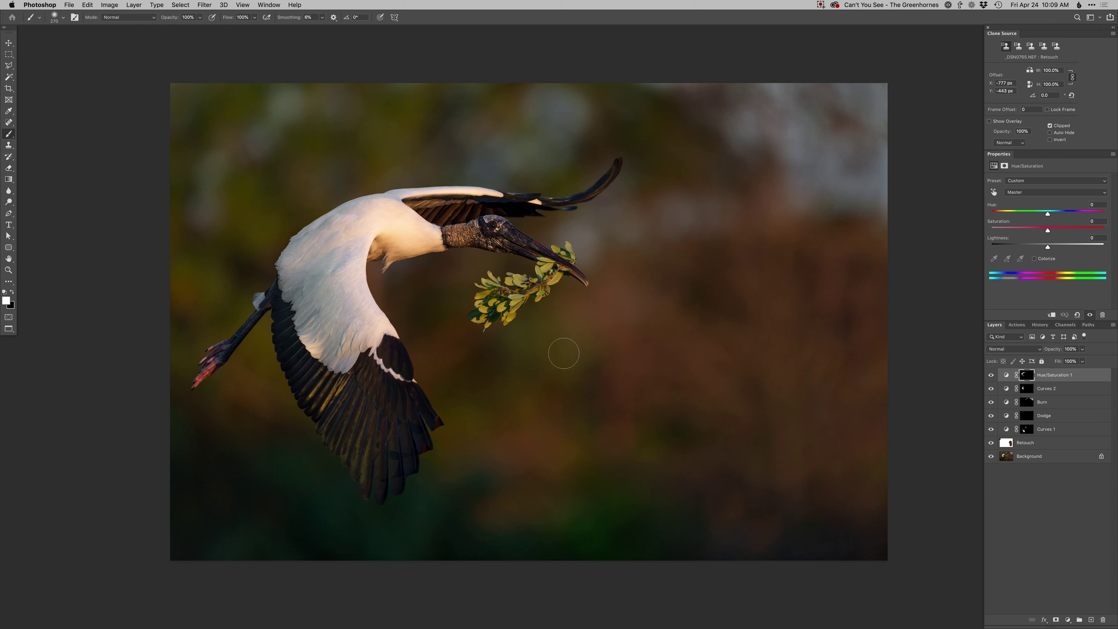
- Add a Curves layer named Curves 3 in Normal mode and pull the RGB curve down to darken the whole image
{"action": "key", "text": "super+shift+m"}
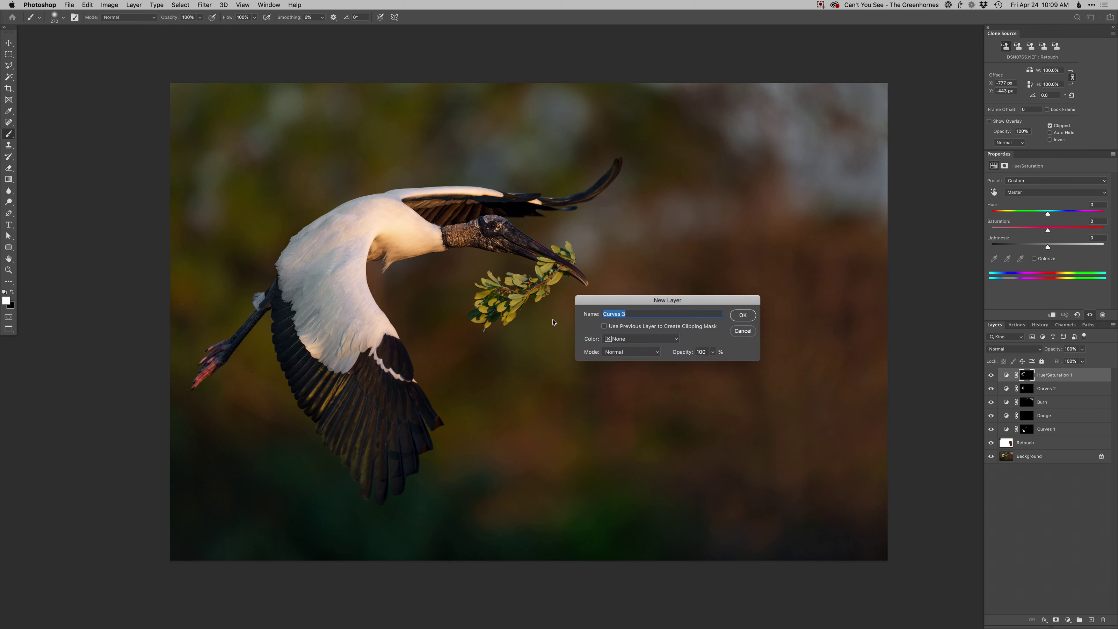
{"action": "key", "text": "Return"}
{"action": "left_click_drag", "start_coordinate": [1076, 230], "coordinate": [1083, 234]}
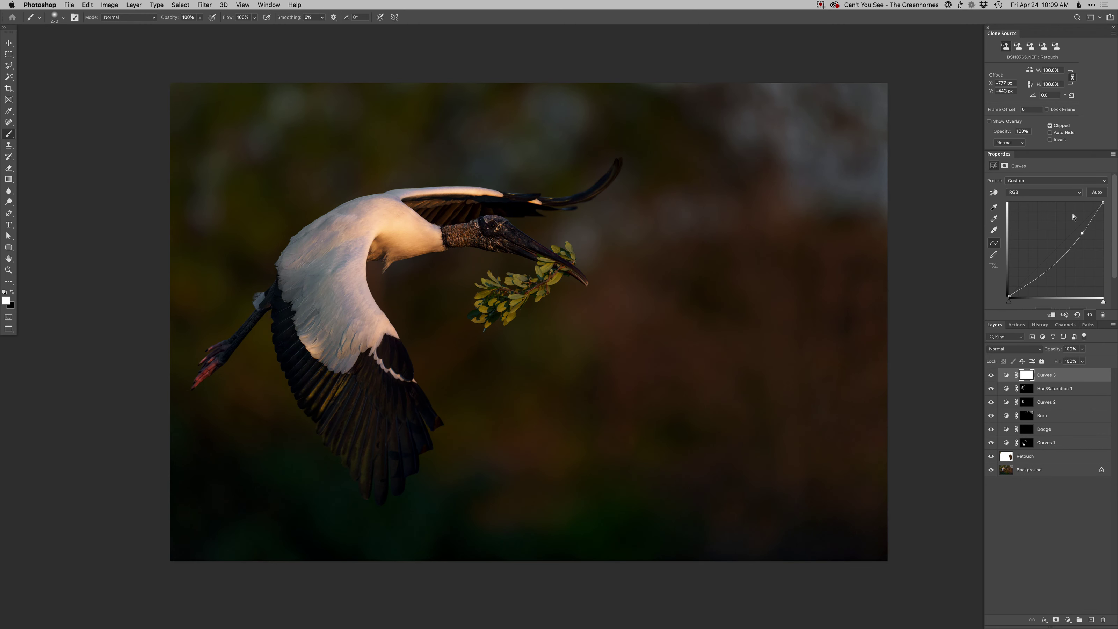
- Invert the Curves 3 mask and paint white over the background around the stork, using smaller brushes near its outline
{"action": "key", "text": "super+i"}
{"action": "mouse_move", "coordinate": [499, 269]}
{"action": "left_mouse_down", "text": "ctrl+alt"}
{"action": "mouse_move", "coordinate": [402, 292]}
{"action": "mouse_move", "coordinate": [515, 264]}
{"action": "mouse_move", "coordinate": [460, 265]}
{"action": "mouse_move", "coordinate": [410, 292]}
{"action": "mouse_move", "coordinate": [470, 280]}
{"action": "mouse_move", "coordinate": [433, 309]}
{"action": "mouse_move", "coordinate": [431, 344]}
{"action": "mouse_move", "coordinate": [527, 328]}
{"action": "mouse_move", "coordinate": [528, 312]}
{"action": "mouse_move", "coordinate": [565, 290]}
{"action": "mouse_move", "coordinate": [609, 295]}
{"action": "mouse_move", "coordinate": [593, 254]}
{"action": "mouse_move", "coordinate": [522, 219]}
{"action": "mouse_move", "coordinate": [599, 214]}
{"action": "mouse_move", "coordinate": [626, 193]}
{"action": "mouse_move", "coordinate": [613, 149]}
{"action": "mouse_move", "coordinate": [578, 173]}
{"action": "mouse_move", "coordinate": [647, 141]}
{"action": "mouse_move", "coordinate": [615, 194]}
{"action": "mouse_move", "coordinate": [602, 152]}
{"action": "mouse_move", "coordinate": [579, 182]}
{"action": "mouse_move", "coordinate": [550, 191]}
{"action": "mouse_move", "coordinate": [417, 182]}
{"action": "mouse_move", "coordinate": [324, 196]}
{"action": "mouse_move", "coordinate": [170, 397]}
{"action": "mouse_move", "coordinate": [225, 375]}
{"action": "mouse_move", "coordinate": [259, 321]}
{"action": "mouse_move", "coordinate": [294, 430]}
{"action": "mouse_move", "coordinate": [363, 518]}
{"action": "mouse_move", "coordinate": [438, 478]}
{"action": "mouse_move", "coordinate": [418, 490]}
{"action": "mouse_move", "coordinate": [446, 439]}
{"action": "mouse_move", "coordinate": [449, 401]}
{"action": "mouse_move", "coordinate": [421, 338]}
{"action": "left_mouse_up", "text": "ctrl+alt"}
{"action": "mouse_move", "coordinate": [475, 391]}
{"action": "left_mouse_down"}
{"action": "mouse_move", "coordinate": [440, 496]}
{"action": "mouse_move", "coordinate": [323, 522]}
{"action": "mouse_move", "coordinate": [247, 362]}
{"action": "mouse_move", "coordinate": [244, 387]}
{"action": "mouse_move", "coordinate": [182, 434]}
{"action": "mouse_move", "coordinate": [180, 417]}
{"action": "mouse_move", "coordinate": [197, 567]}
{"action": "mouse_move", "coordinate": [399, 532]}
{"action": "mouse_move", "coordinate": [475, 554]}
{"action": "left_mouse_up"}
{"action": "left_click_drag", "start_coordinate": [487, 496], "coordinate": [556, 496], "text": "ctrl+alt"}
{"action": "mouse_move", "coordinate": [477, 533]}
{"action": "left_mouse_down"}
{"action": "mouse_move", "coordinate": [504, 459]}
{"action": "mouse_move", "coordinate": [634, 358]}
{"action": "mouse_move", "coordinate": [700, 246]}
{"action": "mouse_move", "coordinate": [744, 469]}
{"action": "mouse_move", "coordinate": [864, 409]}
{"action": "mouse_move", "coordinate": [645, 534]}
{"action": "mouse_move", "coordinate": [732, 514]}
{"action": "left_mouse_up"}
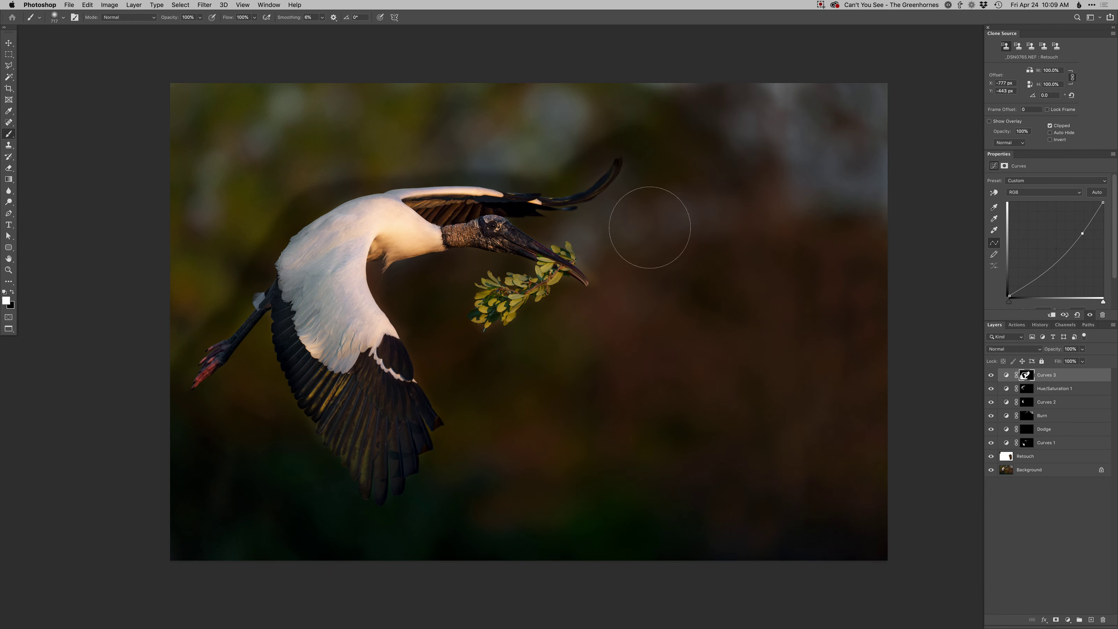
{"action": "mouse_move", "coordinate": [727, 64]}
{"action": "left_mouse_down"}
{"action": "mouse_move", "coordinate": [552, 126]}
{"action": "mouse_move", "coordinate": [336, 130]}
{"action": "mouse_move", "coordinate": [205, 252]}
{"action": "mouse_move", "coordinate": [269, 138]}
{"action": "mouse_move", "coordinate": [365, 80]}
{"action": "left_mouse_up"}
{"action": "left_click_drag", "start_coordinate": [576, 123], "coordinate": [566, 142], "text": "ctrl+alt"}
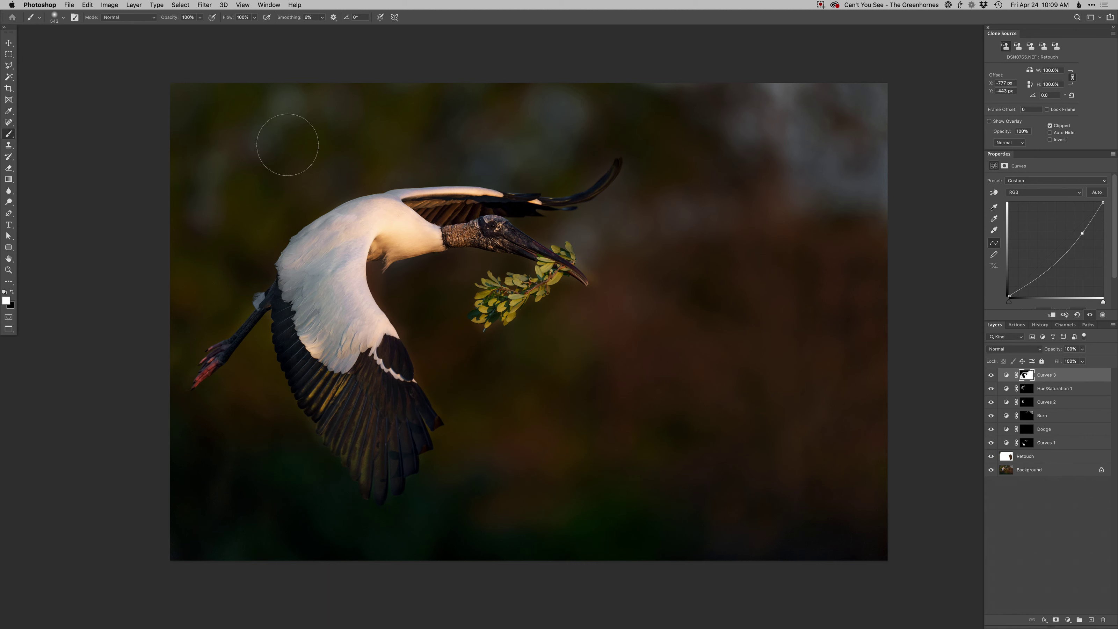
{"action": "left_click_drag", "start_coordinate": [640, 255], "coordinate": [632, 255], "text": "ctrl+alt"}
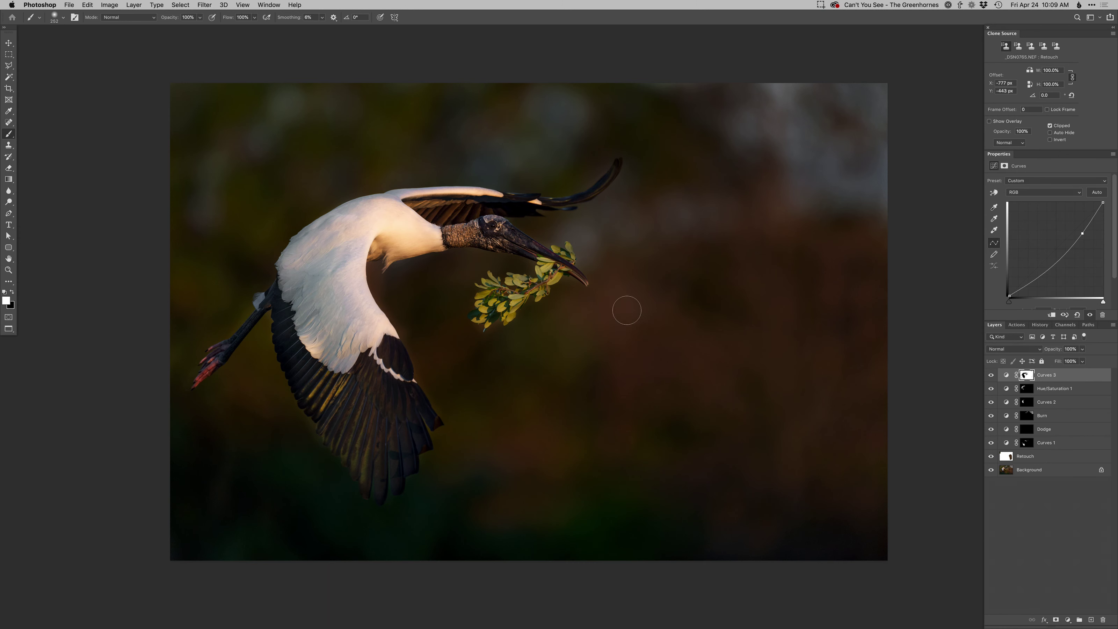
- Raise the Curves 3 RGB curve above the diagonal to brighten the background, comparing the image with and without the layer
{"action": "left_click", "coordinate": [992, 376]}
{"action": "left_click", "coordinate": [991, 375]}
{"action": "left_click_drag", "start_coordinate": [1081, 237], "coordinate": [1066, 232]}
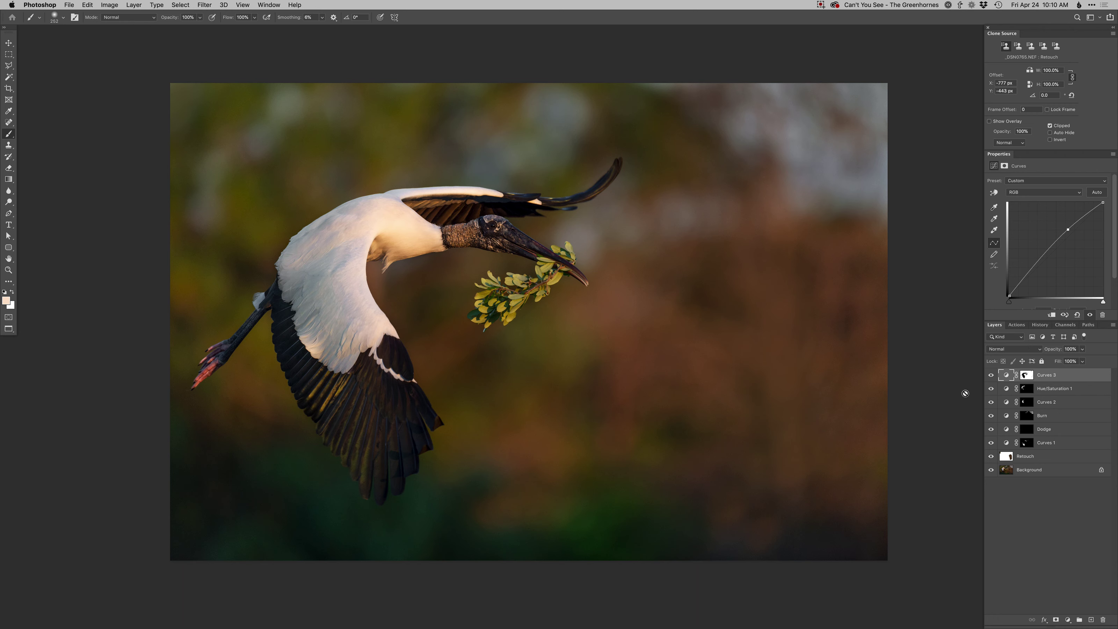
{"action": "left_click", "coordinate": [992, 374]}
{"action": "left_click", "coordinate": [990, 376]}
- Compare the Curves 3 effect on and off, then refine its mask over the lower background, switching the brush to black
{"action": "left_click", "coordinate": [1028, 375]}
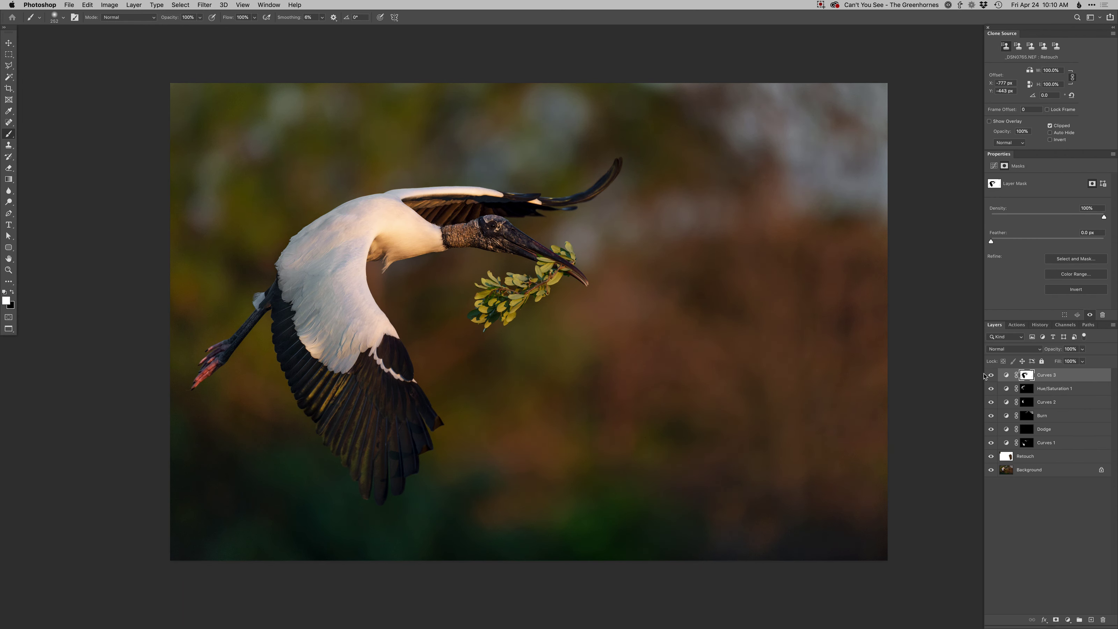
{"action": "left_click", "coordinate": [991, 376]}
{"action": "left_click", "coordinate": [991, 375]}
{"action": "left_click", "coordinate": [991, 375]}
{"action": "left_click", "coordinate": [990, 375]}
{"action": "left_click_drag", "start_coordinate": [678, 452], "coordinate": [769, 457]}
{"action": "key", "text": "x"}
{"action": "left_click_drag", "start_coordinate": [728, 498], "coordinate": [692, 498]}
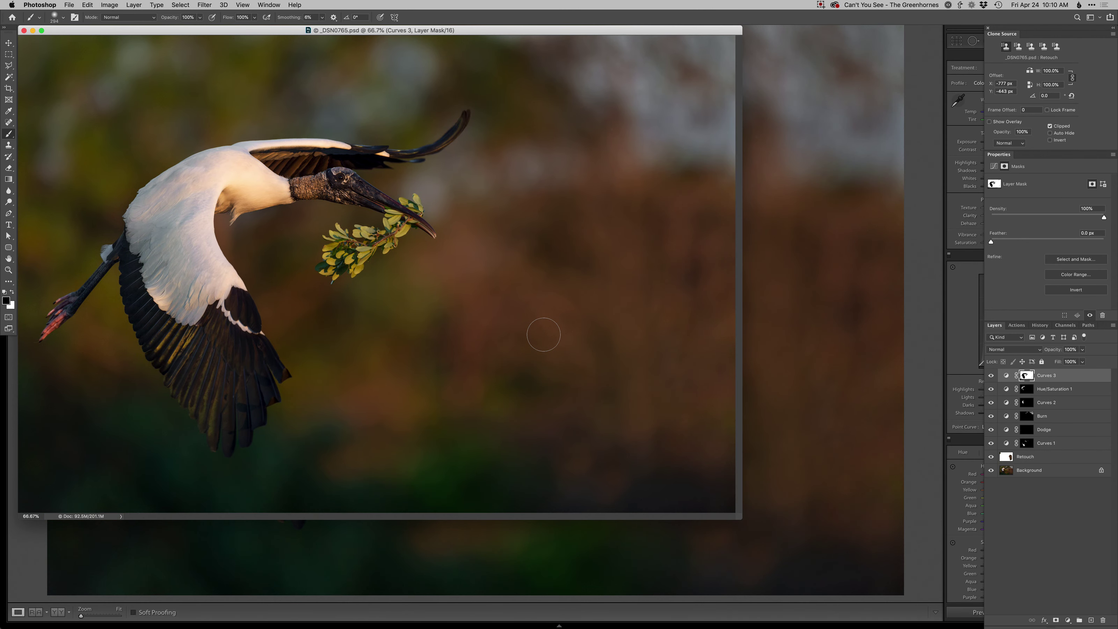
- Close the layered PSD, return to Lightroom Classic and reset all develop adjustments on the original raw stork photo
{"action": "key", "text": "super+w"}
{"action": "left_click", "coordinate": [918, 373]}
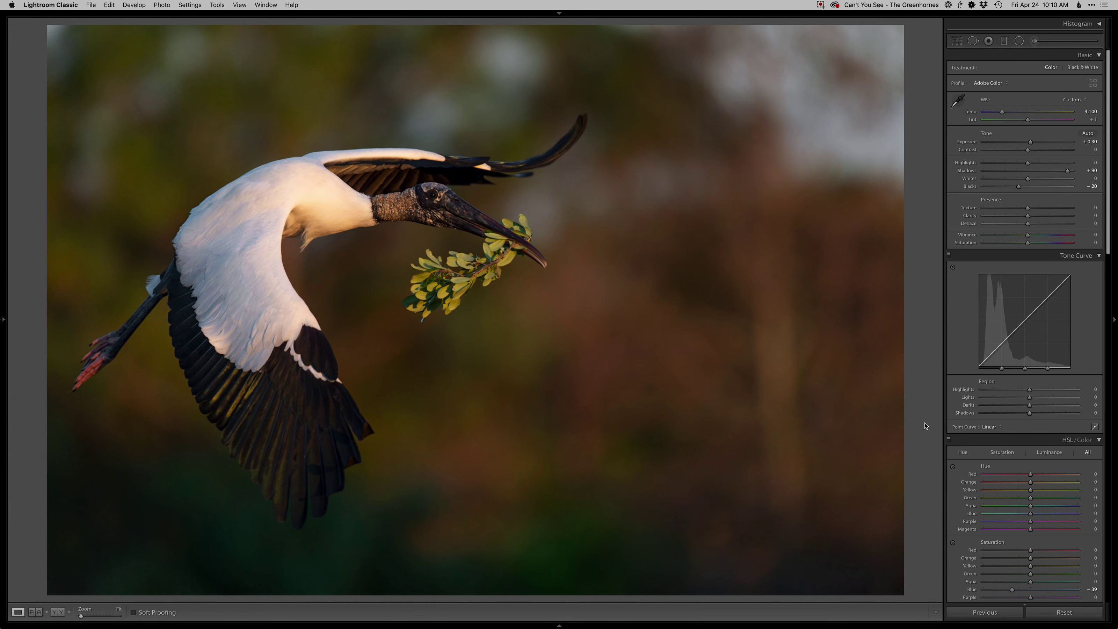
{"action": "left_click", "coordinate": [1068, 614]}
- Examine the unedited stork photo enlarged to 1:1 and return to the Library grid
{"action": "key", "text": "g"}
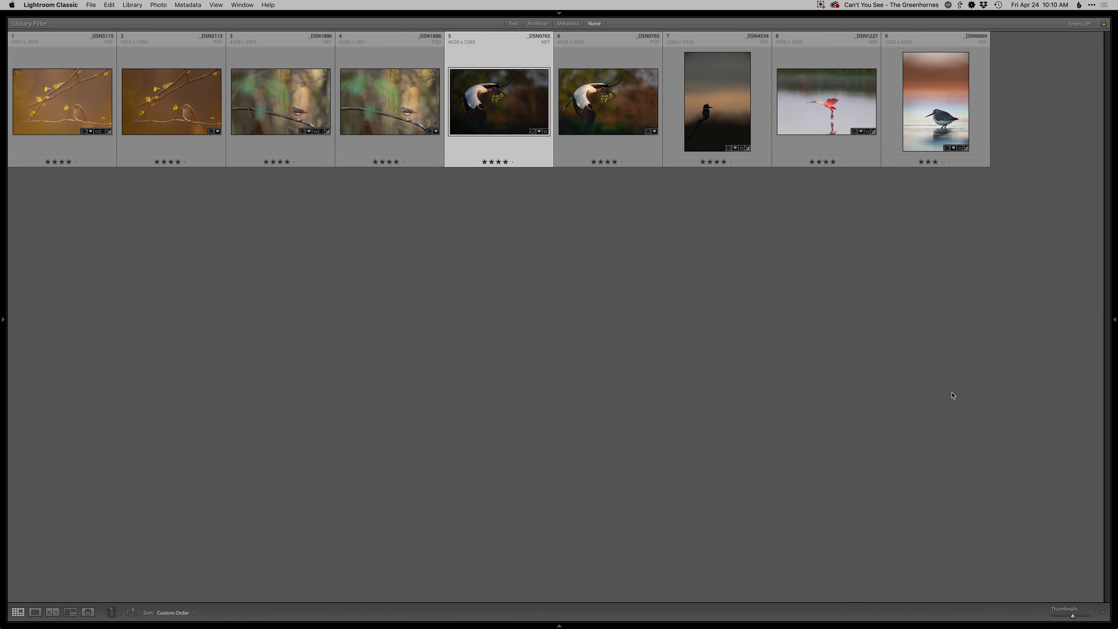
{"action": "key", "text": "e"}
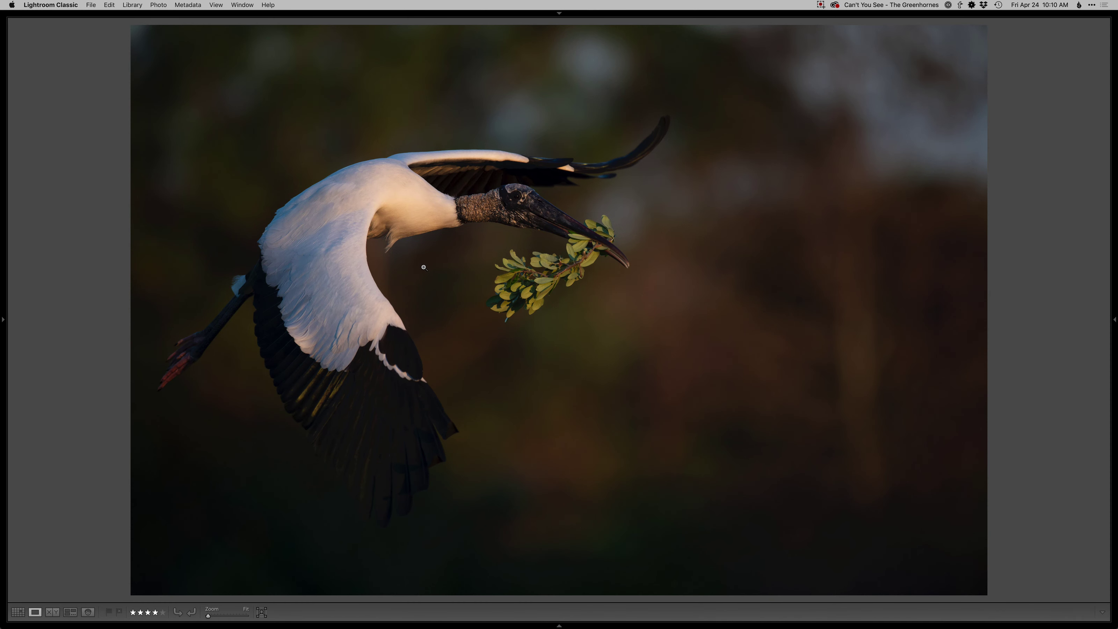
{"action": "left_click", "coordinate": [420, 210]}
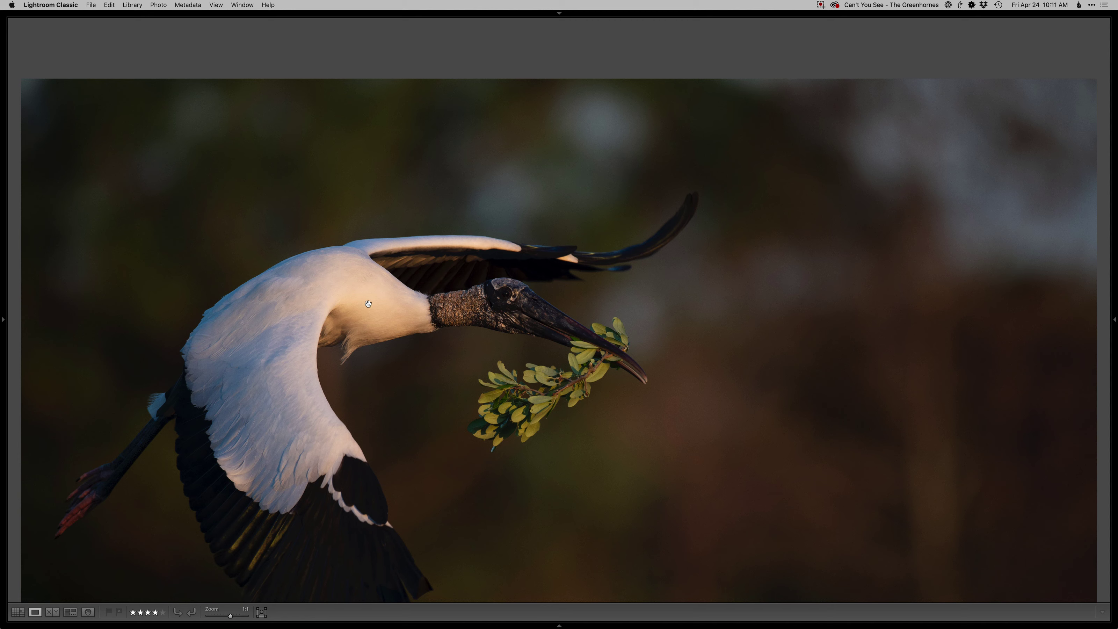
{"action": "key", "text": "d"}
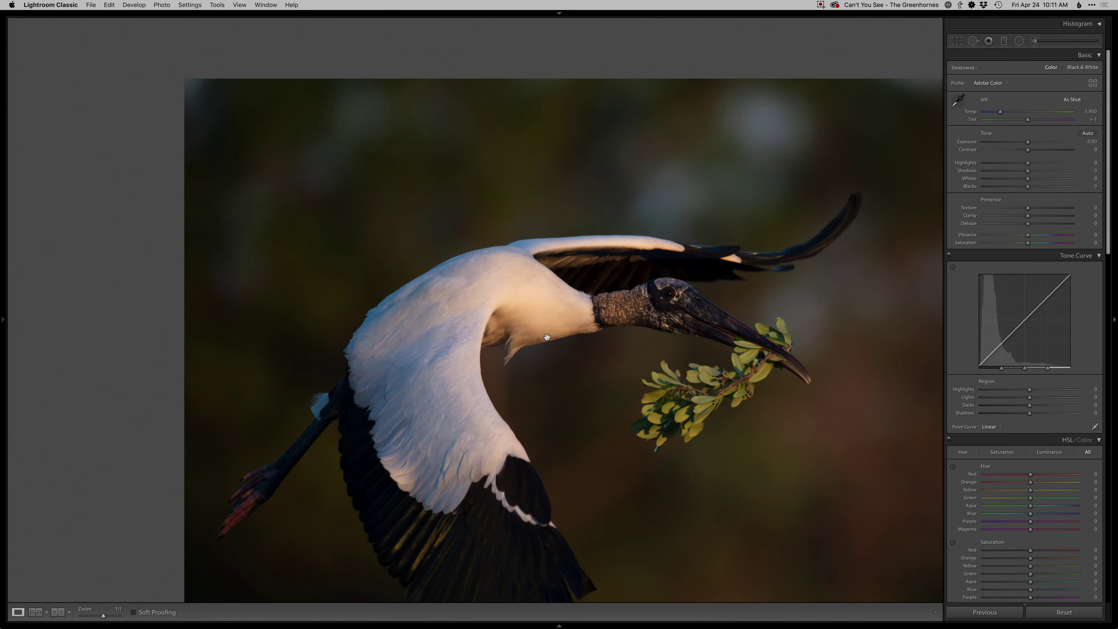
{"action": "key", "text": "g"}
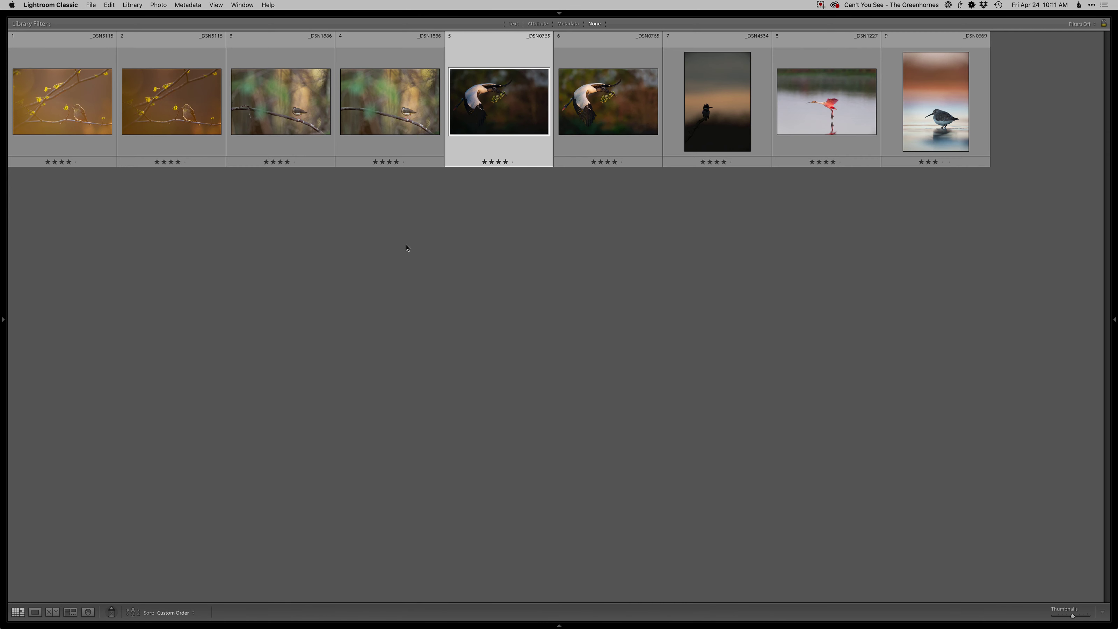
- Compare the original raw photo with the edited PSD side by side, and view the edited version in full screen
{"action": "left_click", "coordinate": [606, 117], "text": "super"}
{"action": "key", "text": "c"}
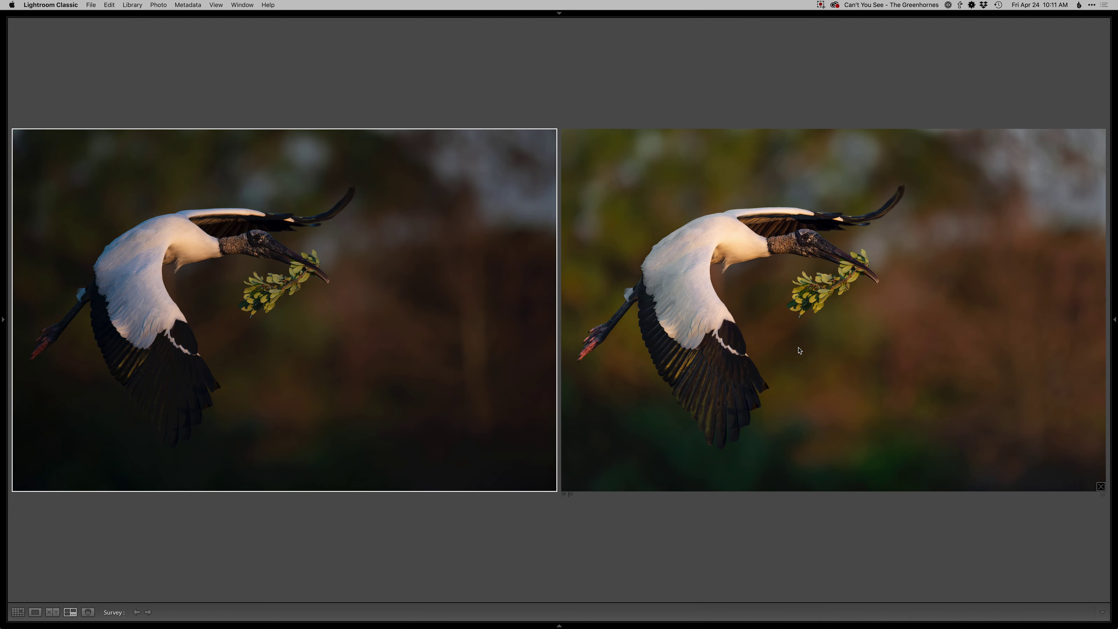
{"action": "left_click", "coordinate": [843, 306]}
{"action": "key", "text": "f"}
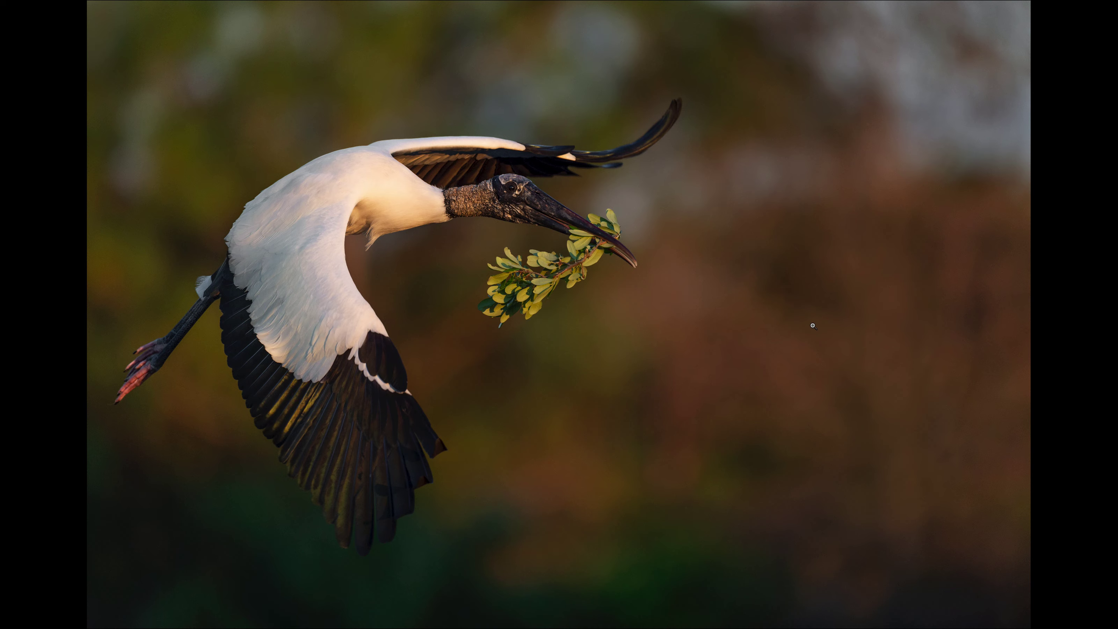
{"action": "key", "text": "f"}
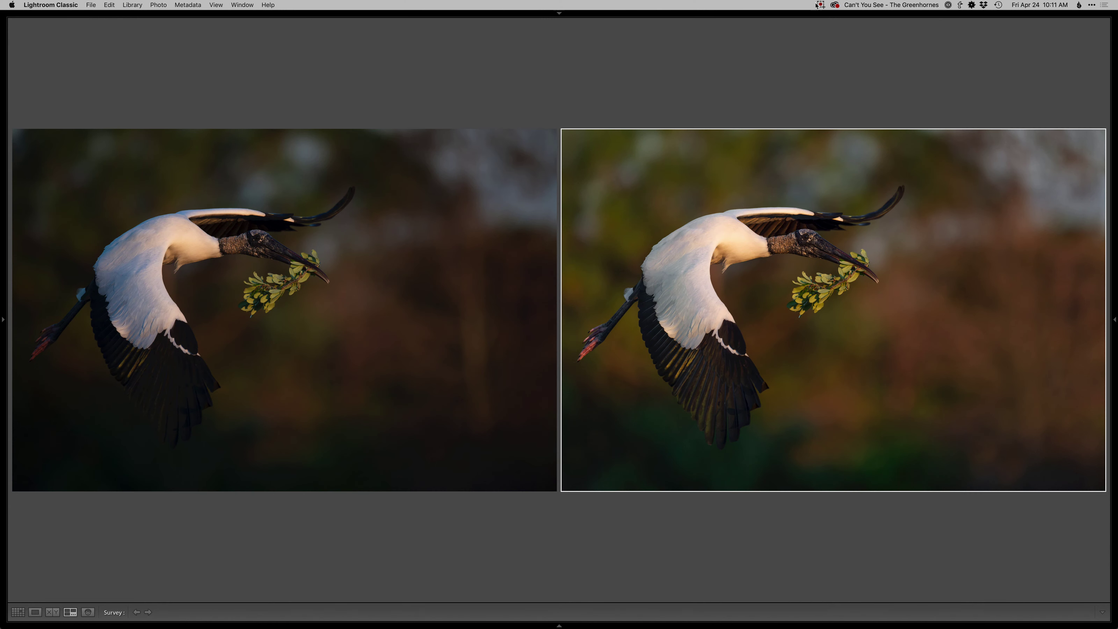